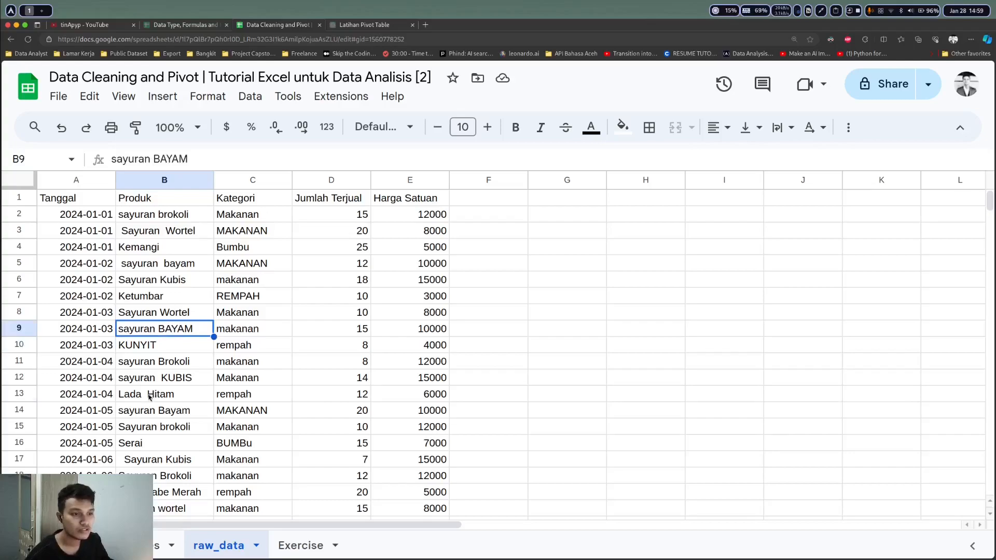
# Step: Examine the raw_data sheet's Produk and Kategori columns for inconsistent capitalisation and stray spaces
pyautogui.click(139, 335)
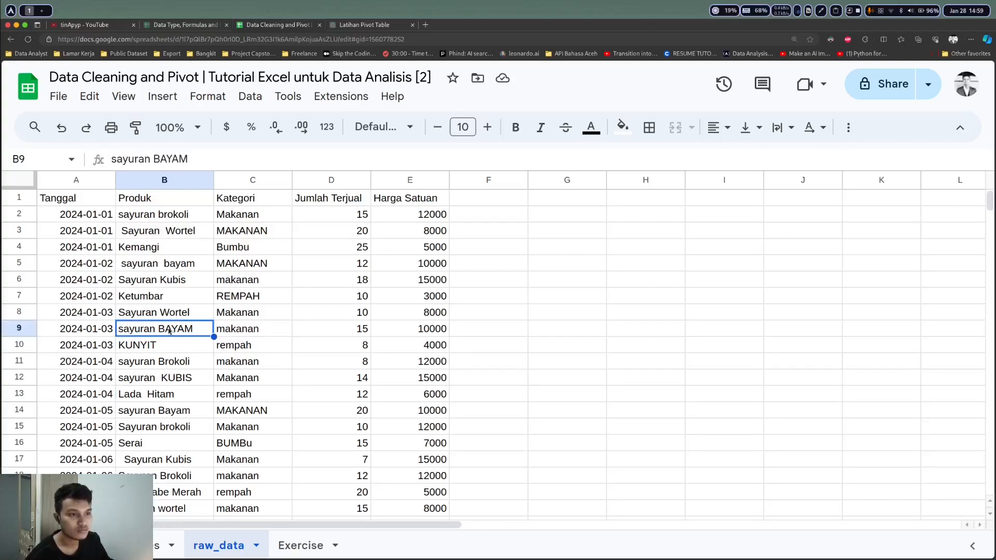
pyautogui.scroll(-2, 169, 332)
pyautogui.scroll(-3, 171, 363)
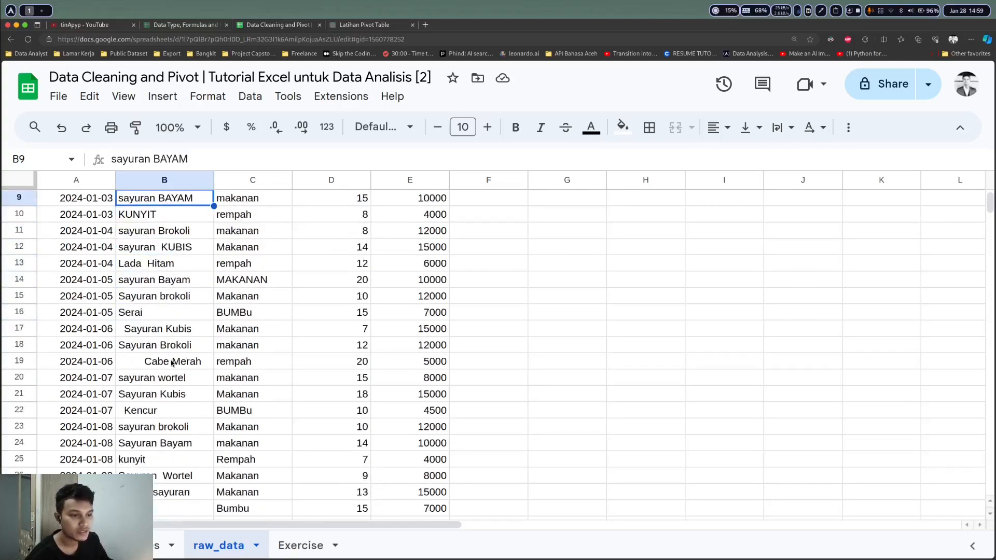
pyautogui.scroll(-1, 171, 366)
pyautogui.scroll(5, 171, 363)
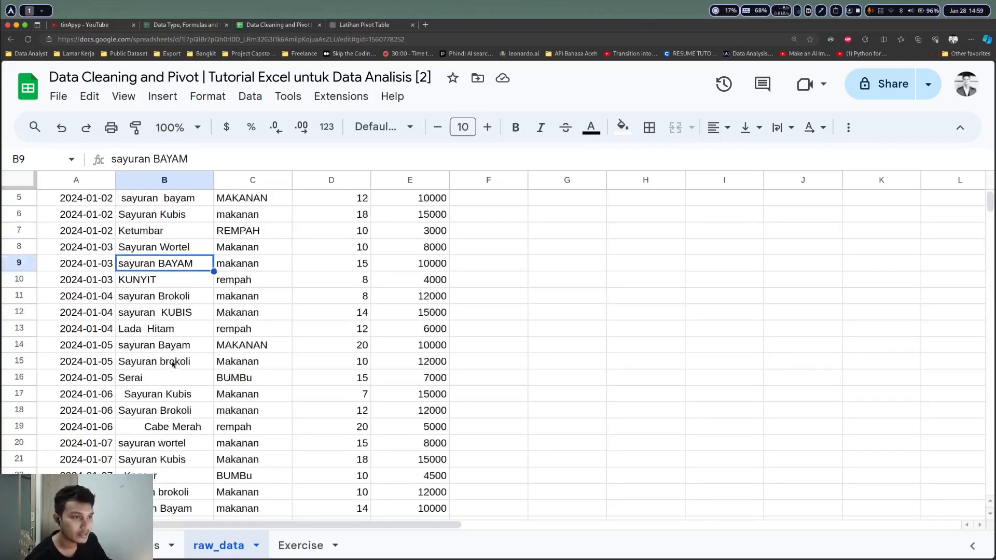
pyautogui.click(259, 286)
pyautogui.click(257, 343)
pyautogui.click(255, 397)
pyautogui.click(259, 429)
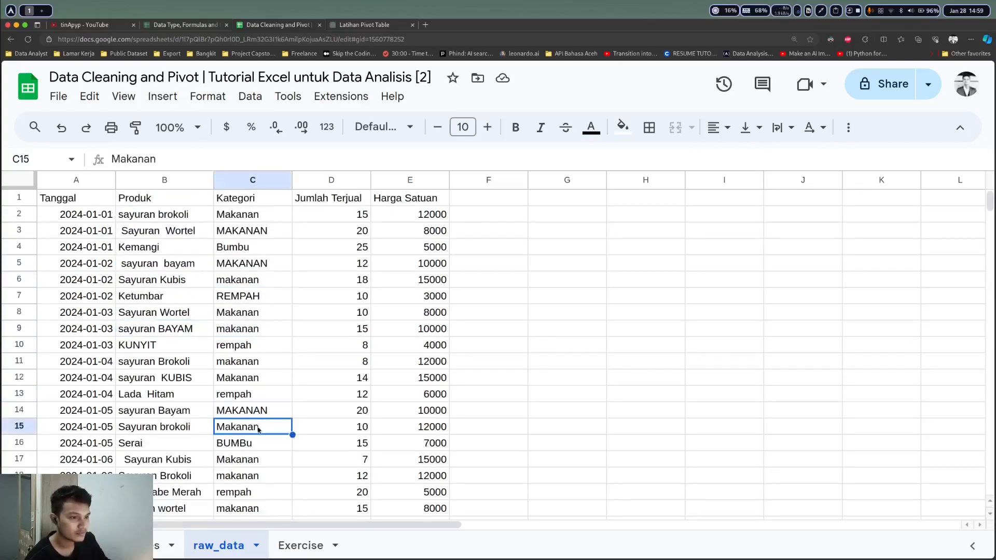
pyautogui.scroll(-2, 253, 397)
pyautogui.click(248, 380)
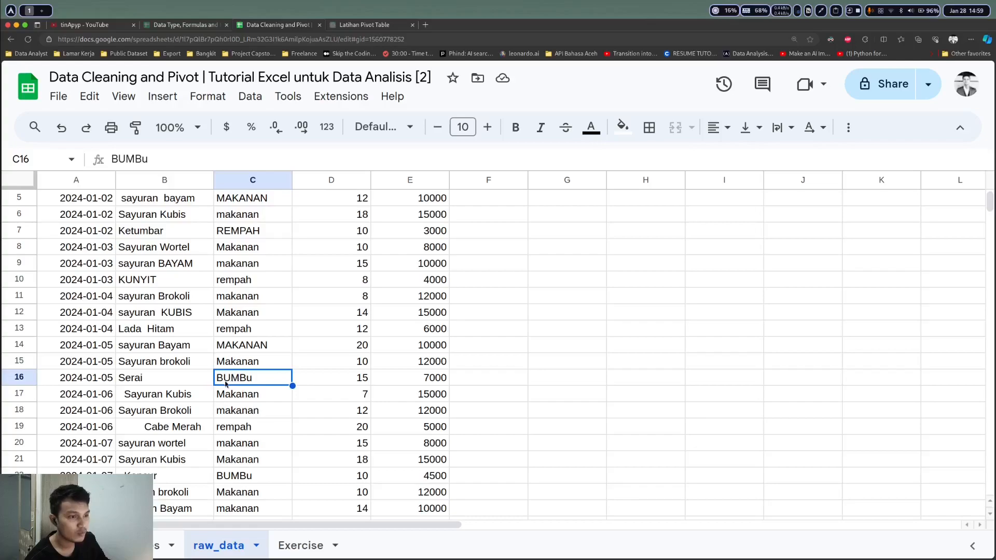
pyautogui.scroll(2, 249, 387)
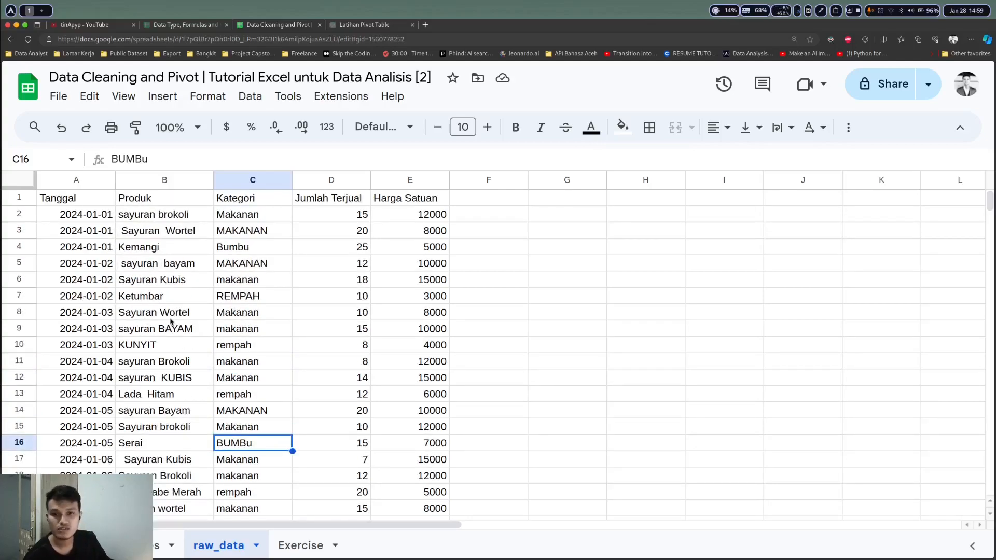
# Step: Switch to the practice sheet containing "Data to learn" and review its TRIM, LOWER, UPPER, PROPER, CONCAT and JOIN headings
pyautogui.click(156, 546)
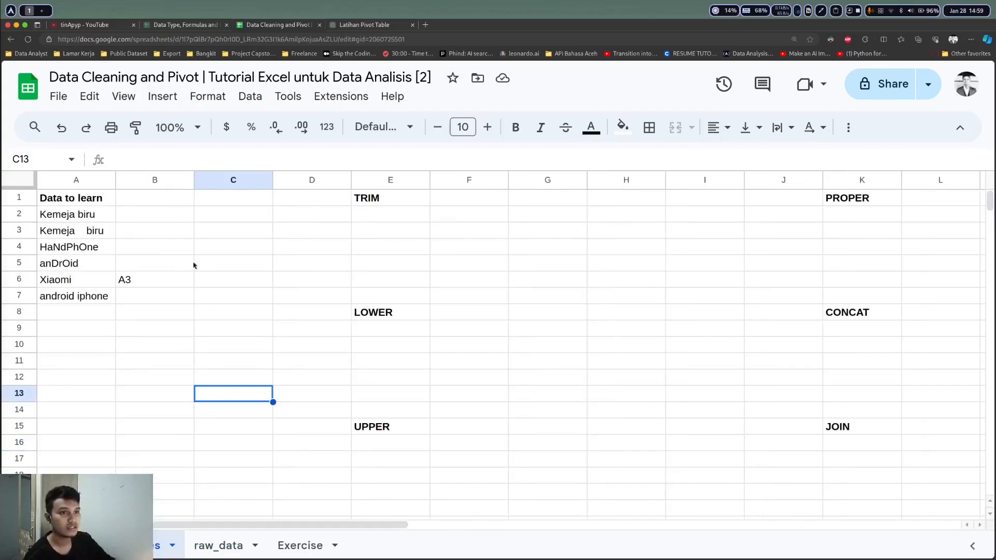
pyautogui.moveTo(394, 525)
pyautogui.mouseDown()
pyautogui.moveTo(534, 526)
pyautogui.moveTo(395, 525)
pyautogui.mouseUp()
pyautogui.click(375, 199)
pyautogui.click(376, 313)
pyautogui.click(392, 427)
pyautogui.click(851, 199)
pyautogui.click(855, 314)
pyautogui.click(849, 431)
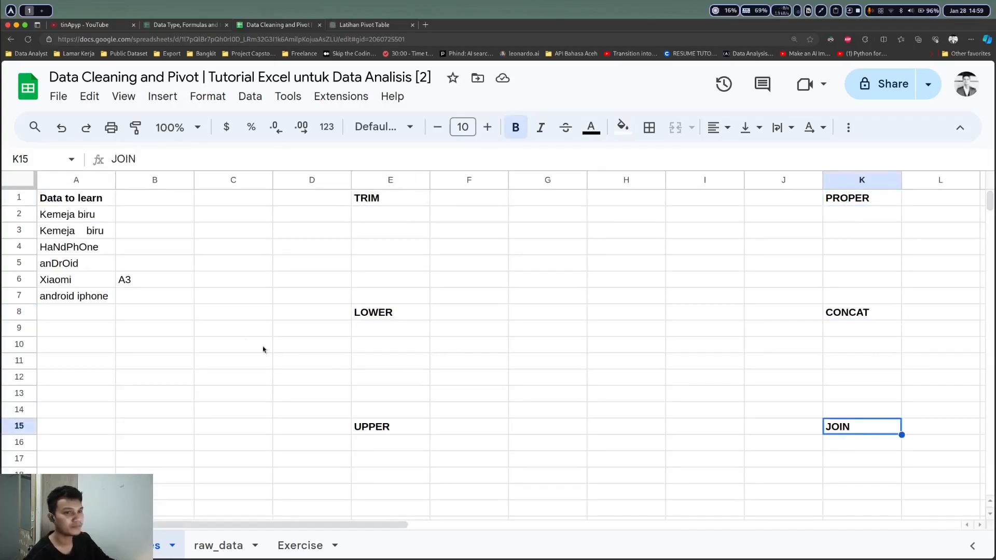
# Step: Enter =TRIM(A2) in cell E2 under the TRIM heading
pyautogui.click(68, 217)
pyautogui.click(381, 216)
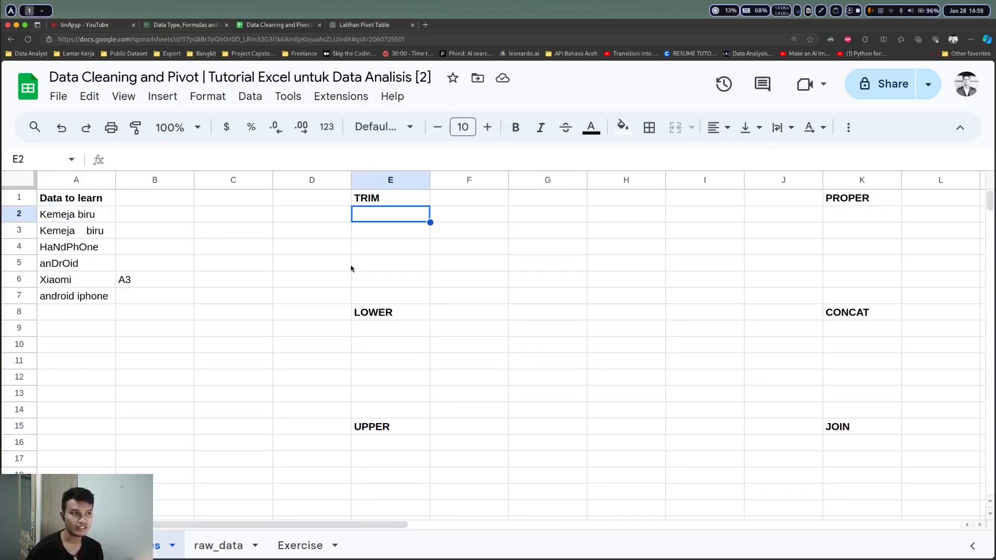
pyautogui.write('=tr')
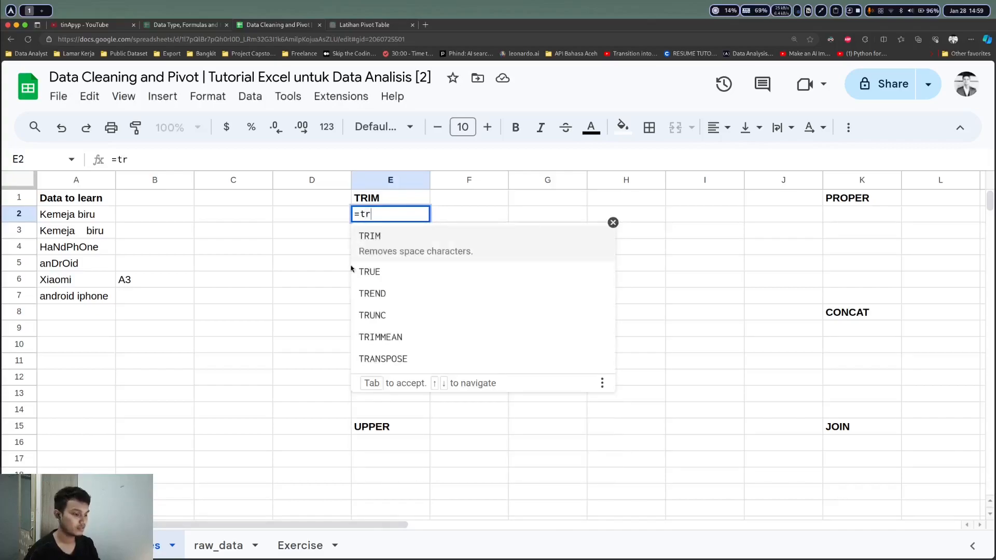
pyautogui.press('Tab')
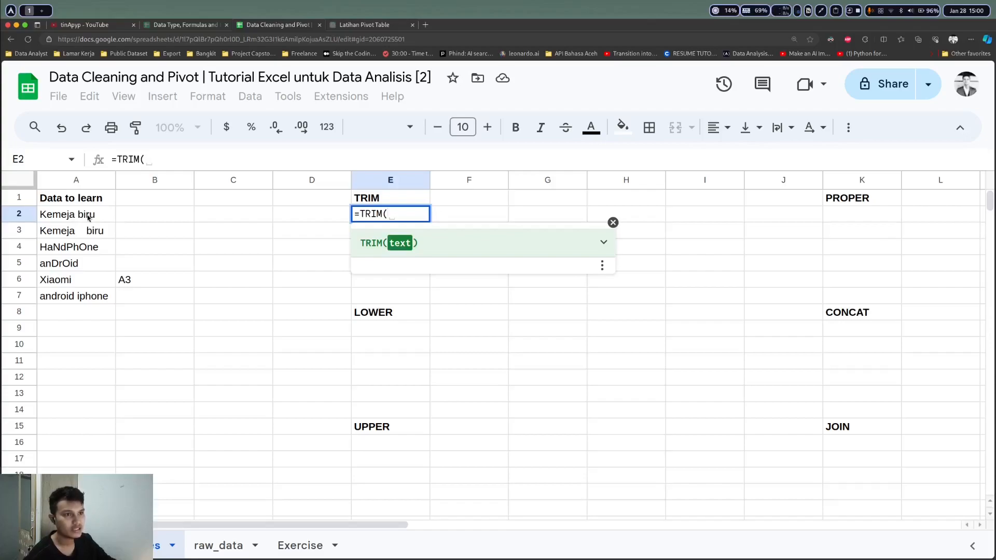
pyautogui.moveTo(80, 216); pyautogui.dragTo(79, 307)
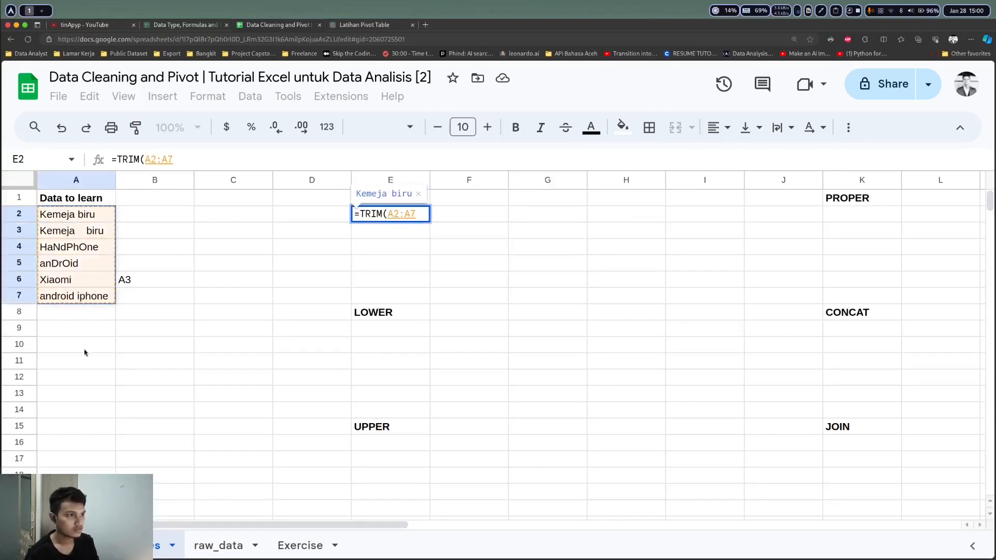
pyautogui.click(85, 222)
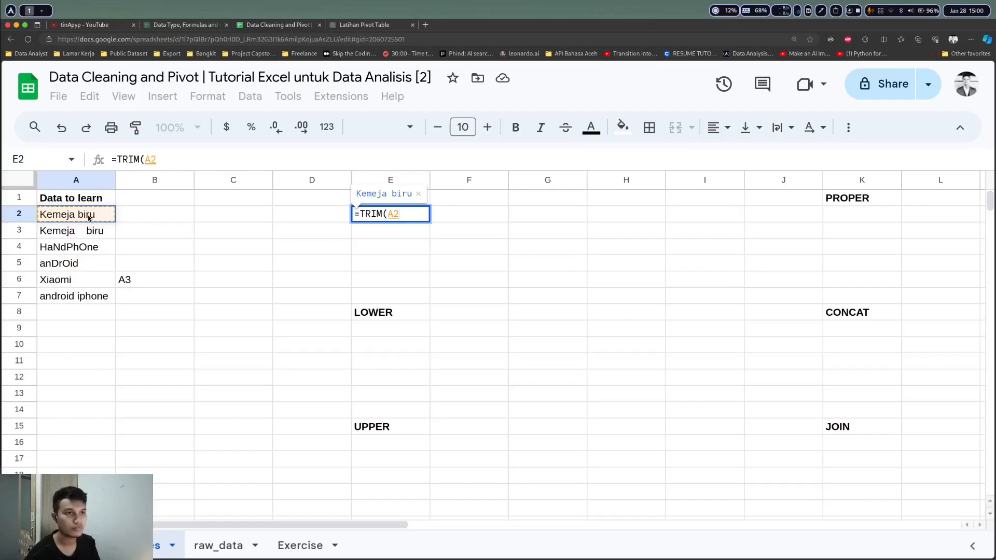
pyautogui.press('Return')
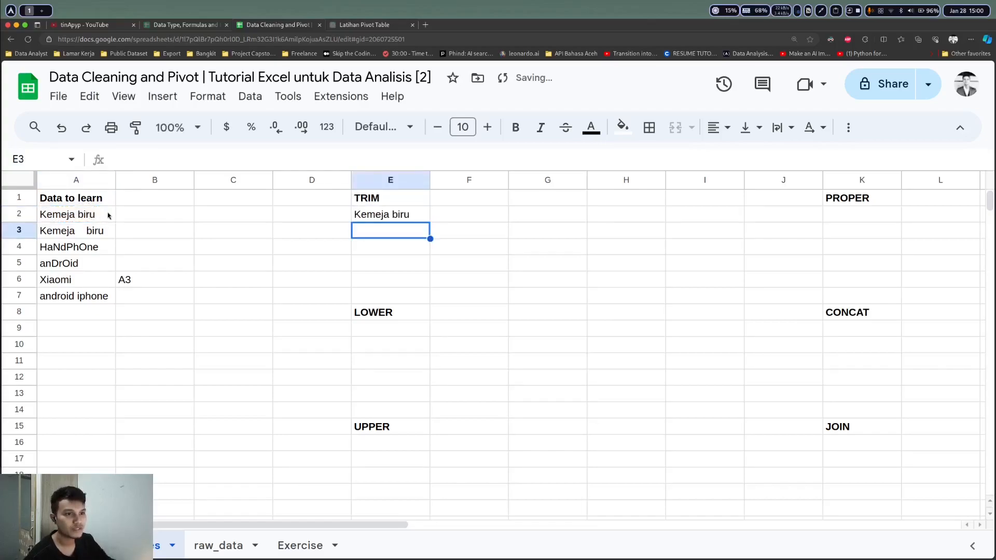
# Step: Check the end of the text in A2 for extra spaces, and fill the TRIM formula from E2 down to E6
pyautogui.click(107, 216)
pyautogui.moveTo(176, 159); pyautogui.dragTo(171, 160)
pyautogui.click(184, 159)
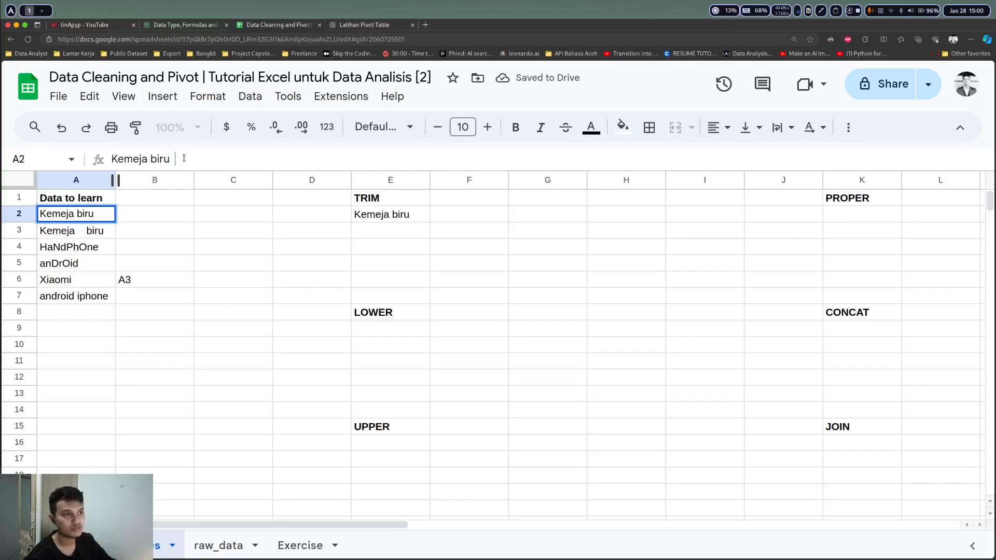
pyautogui.click(401, 217)
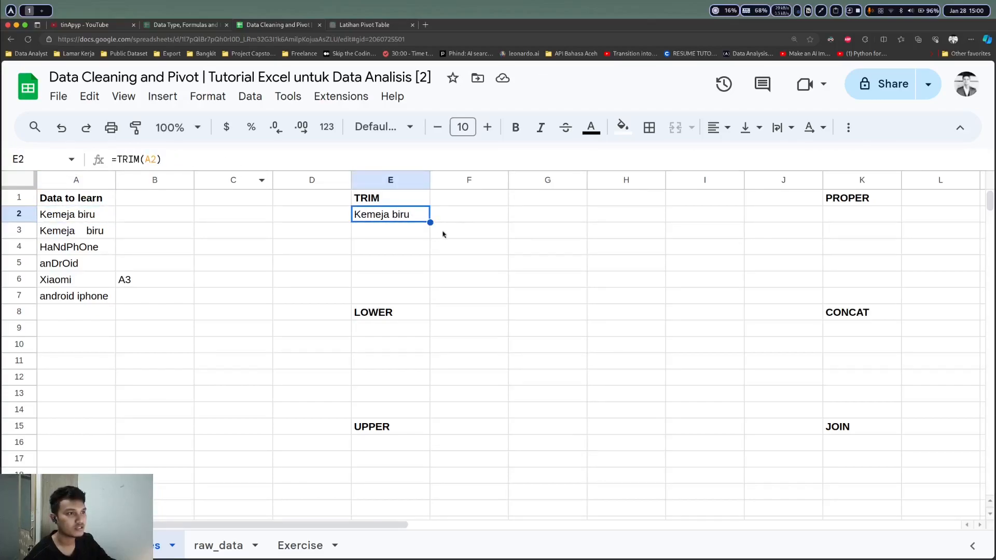
pyautogui.moveTo(430, 222); pyautogui.dragTo(418, 284)
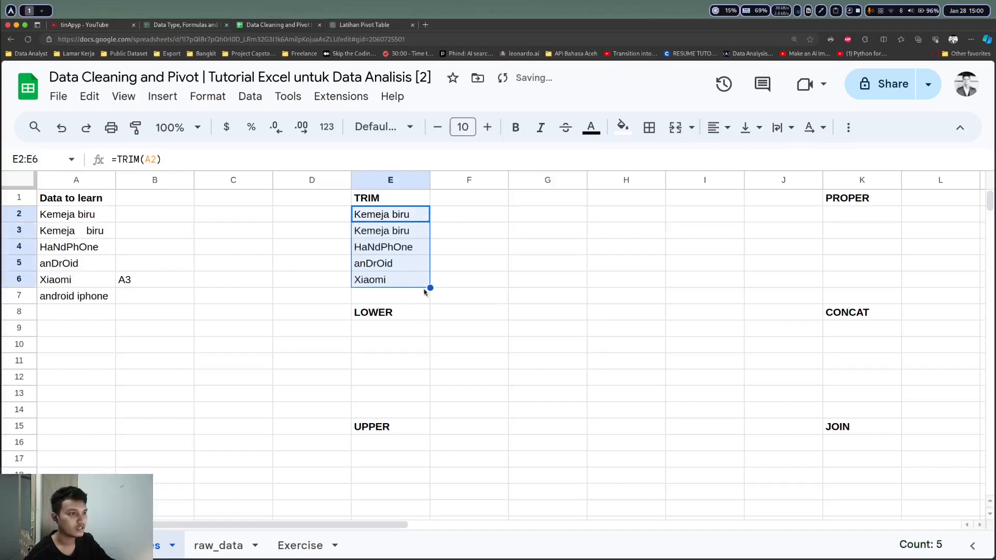
# Step: Examine the TRIM results in column E cell by cell, comparing them with the original texts in column A
pyautogui.click(391, 261)
pyautogui.click(388, 216)
pyautogui.press('Down')
pyautogui.press('Down')
pyautogui.press('Down')
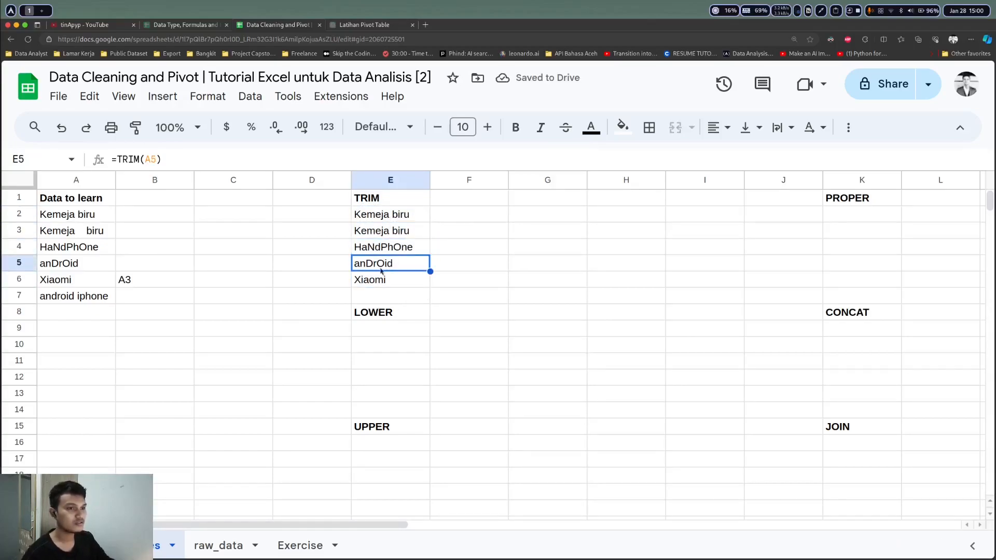
pyautogui.press('Up')
pyautogui.press('Up')
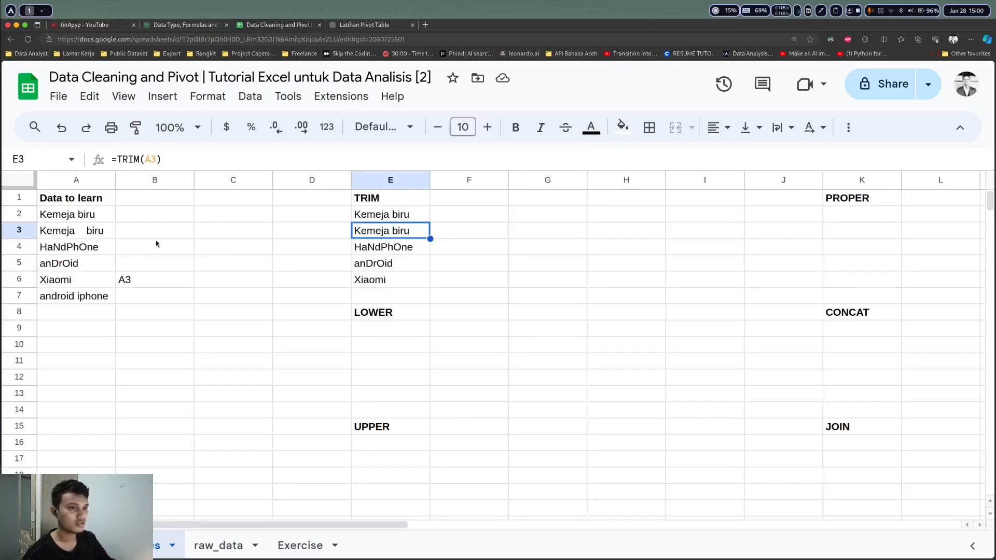
pyautogui.click(389, 218)
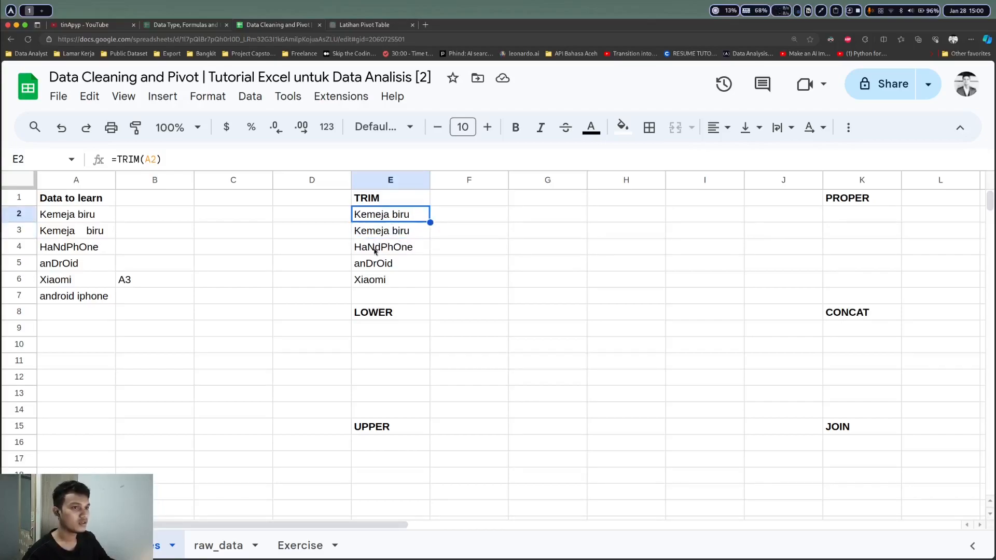
pyautogui.press('Up')
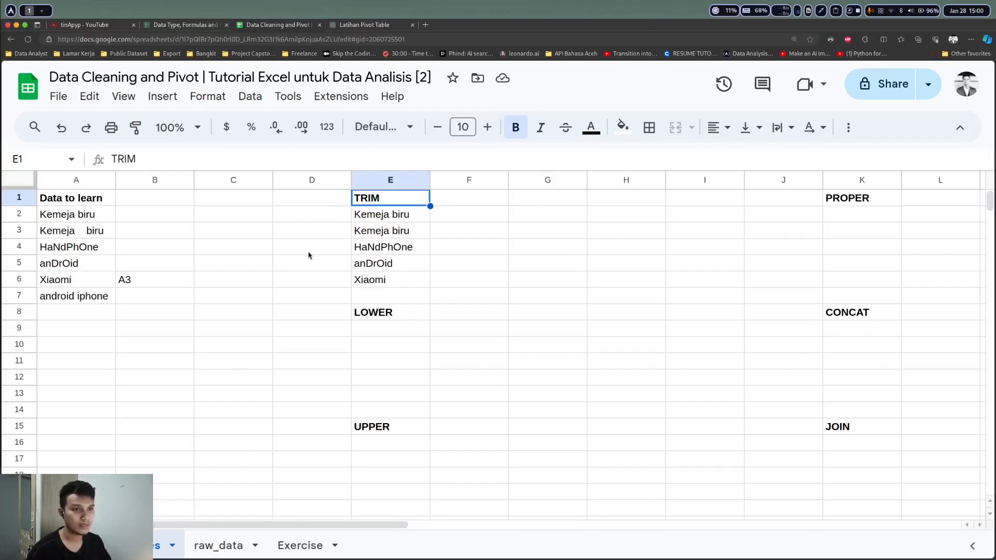
# Step: Enter =LOWER(A2) in cell E9 under the LOWER heading and fill it down to E14
pyautogui.click(389, 329)
pyautogui.write('=lower')
pyautogui.press('Tab')
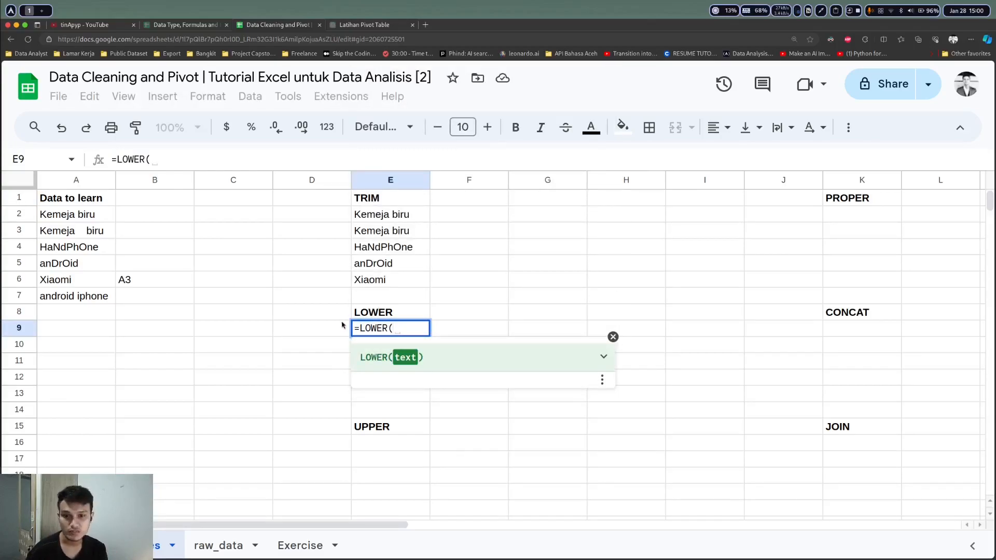
pyautogui.click(66, 216)
pyautogui.press('Return')
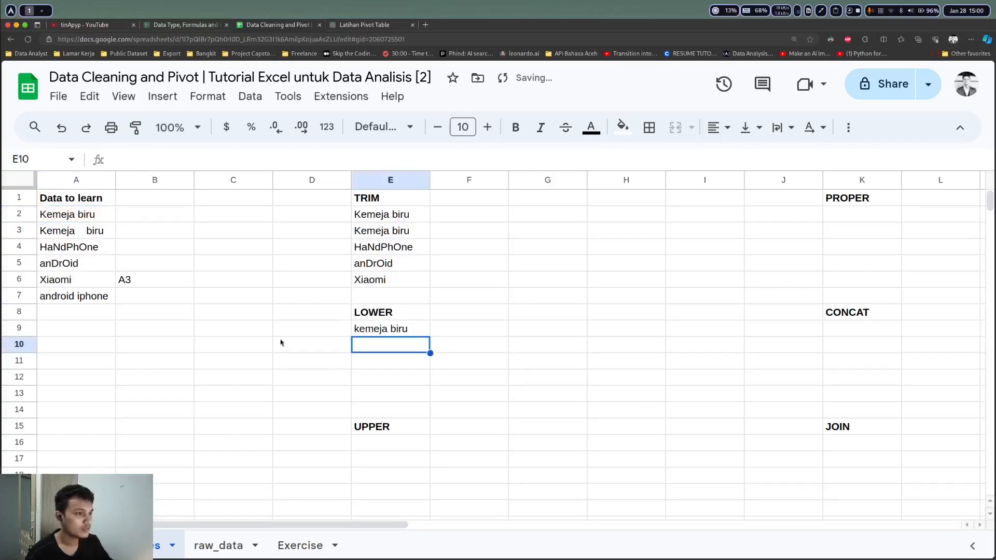
pyautogui.click(392, 329)
pyautogui.moveTo(430, 338); pyautogui.dragTo(424, 412)
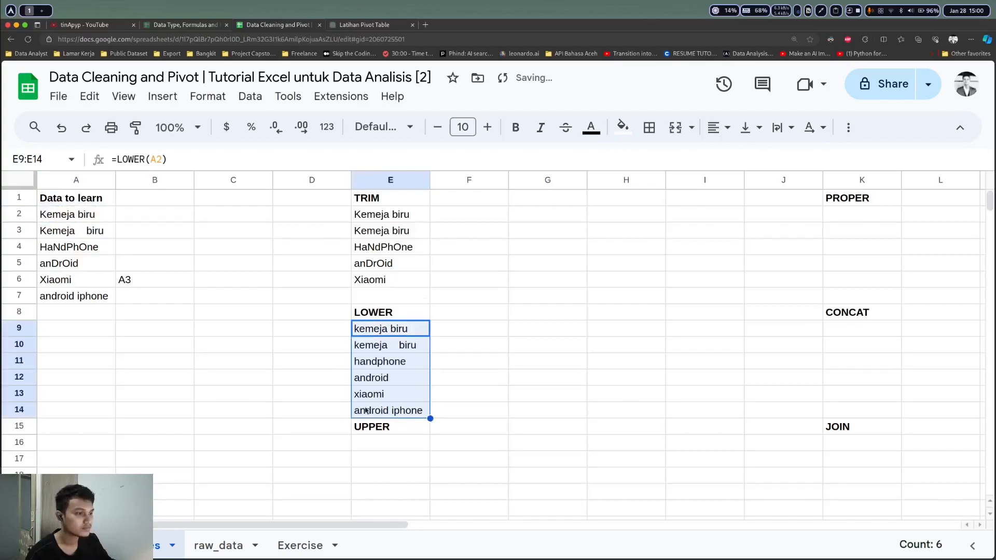
# Step: Enter =UPPER(A2:A7) in cell E16 under the UPPER heading
pyautogui.click(375, 441)
pyautogui.write('=upper(')
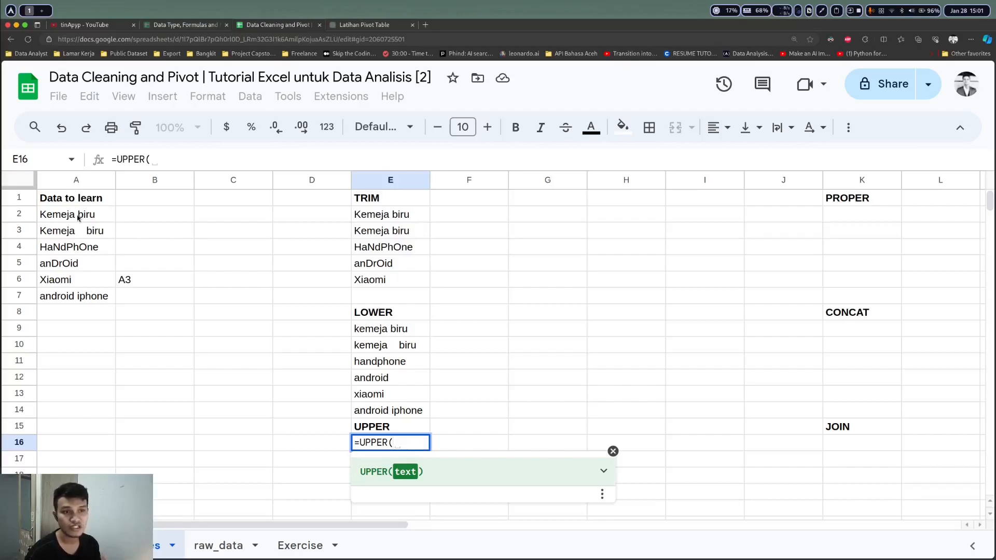
pyautogui.moveTo(77, 217); pyautogui.dragTo(97, 296)
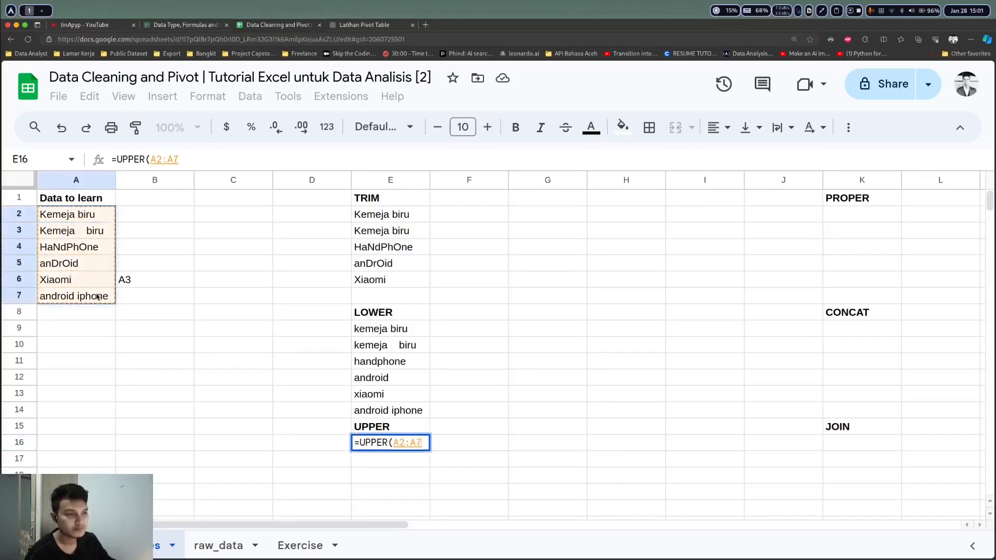
pyautogui.press('Return')
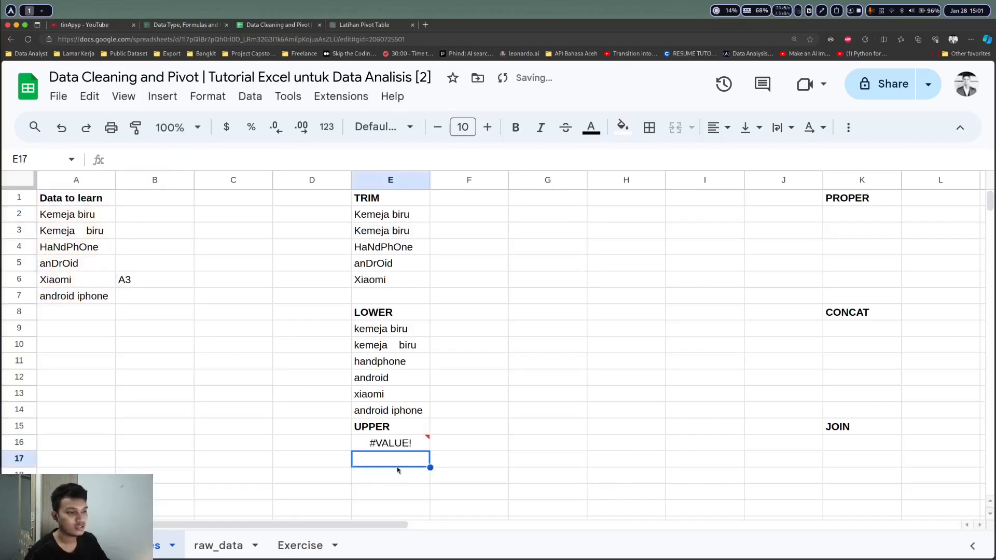
# Step: Correct the formula in E16 to =UPPER(A2) by removing the rest of the range reference
pyautogui.click(398, 445)
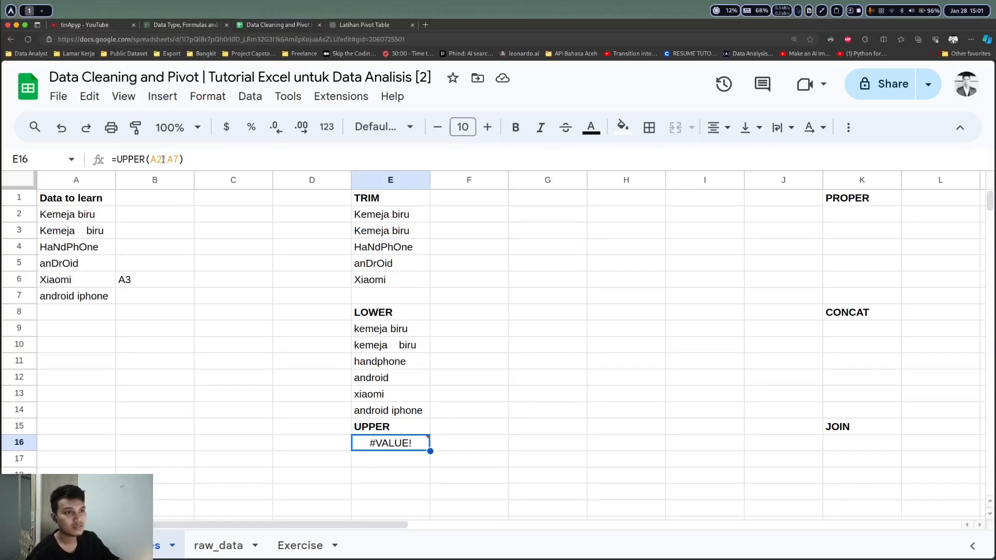
pyautogui.moveTo(164, 159); pyautogui.dragTo(179, 159)
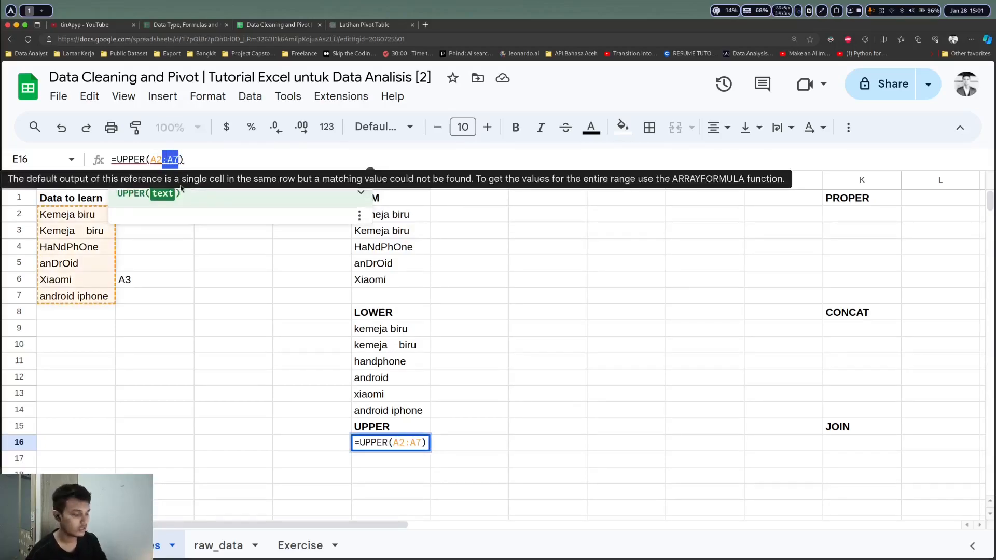
pyautogui.press('BackSpace')
pyautogui.press('Return')
# Step: Fill the UPPER formula from E16 down to E23 and check the converted texts
pyautogui.click(396, 443)
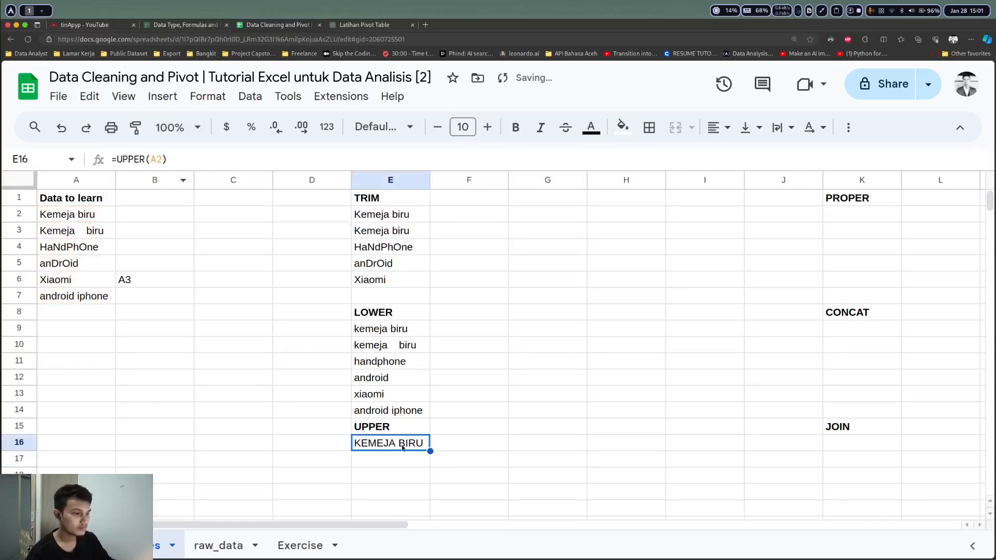
pyautogui.scroll(-2, 396, 444)
pyautogui.moveTo(431, 352); pyautogui.dragTo(430, 462)
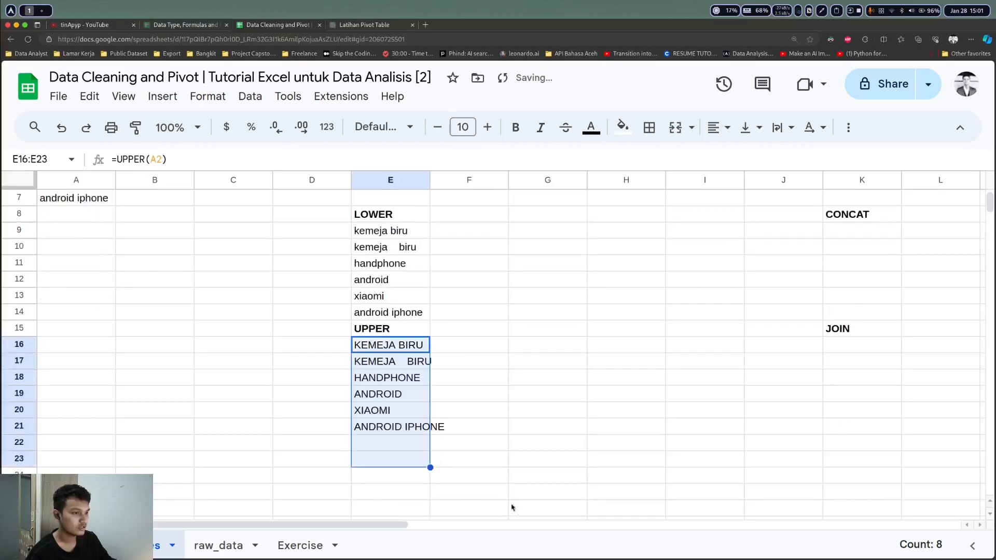
pyautogui.click(372, 426)
pyautogui.moveTo(377, 363); pyautogui.dragTo(374, 434)
pyautogui.click(390, 374)
pyautogui.click(393, 358)
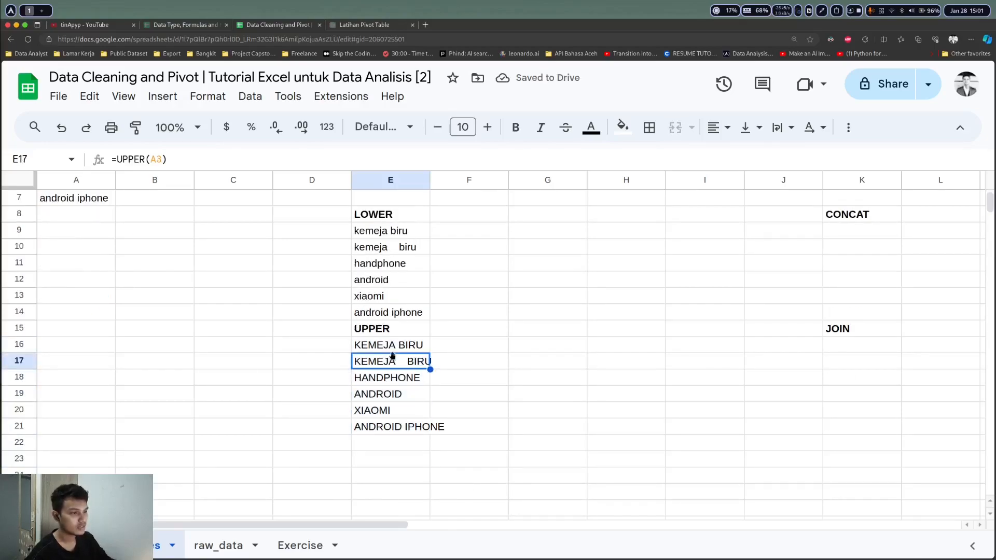
pyautogui.scroll(2, 393, 356)
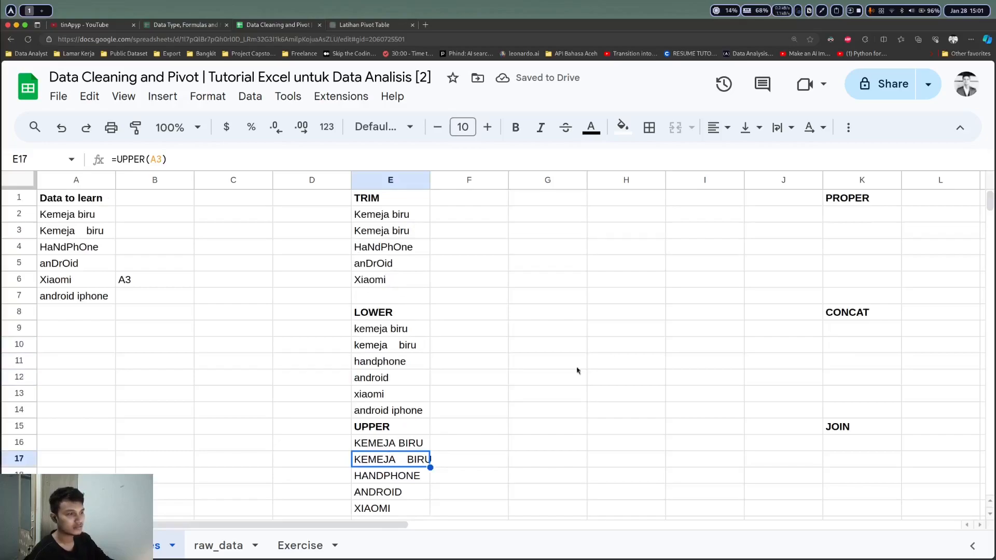
# Step: Enter =PROPER(A2) in cell K2 under the PROPER heading
pyautogui.click(846, 215)
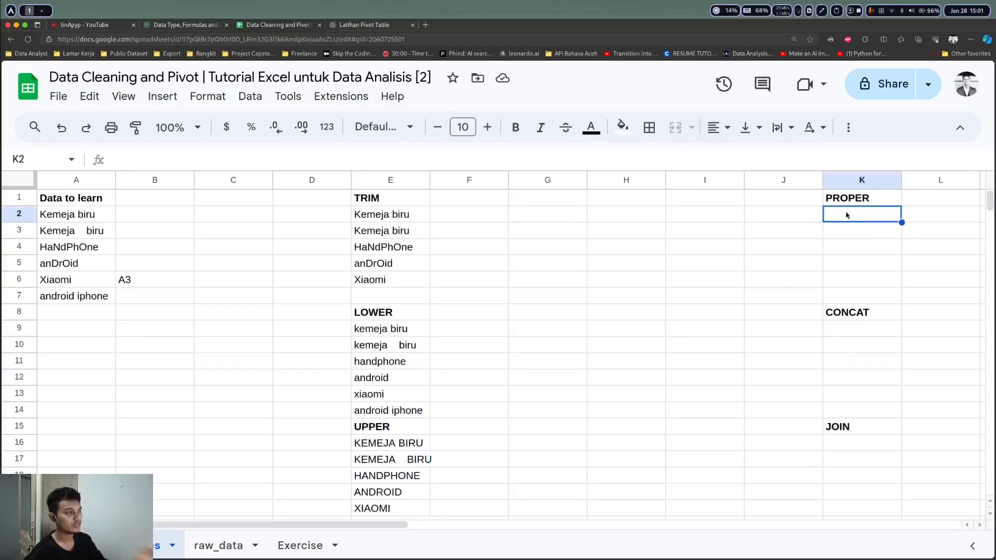
pyautogui.write('=proper')
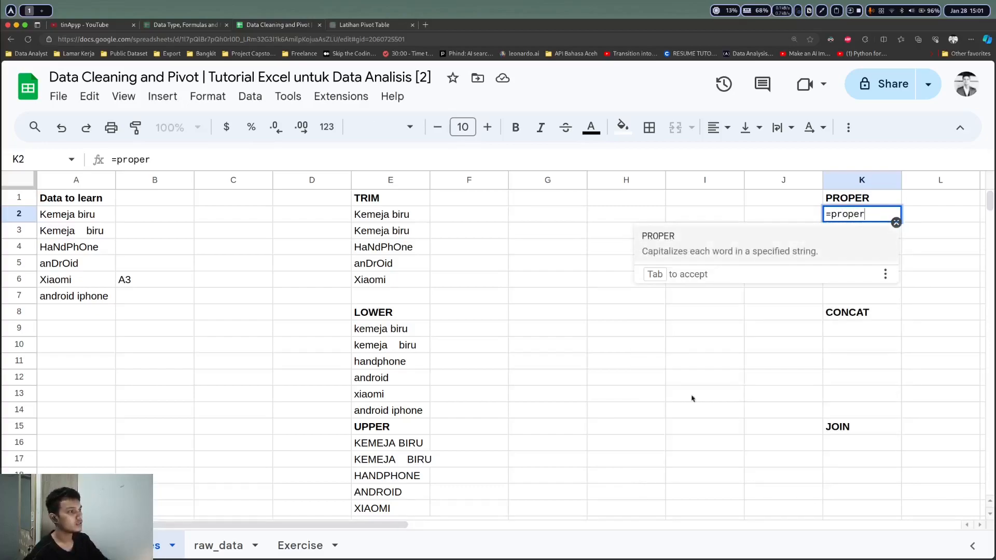
pyautogui.press('Tab')
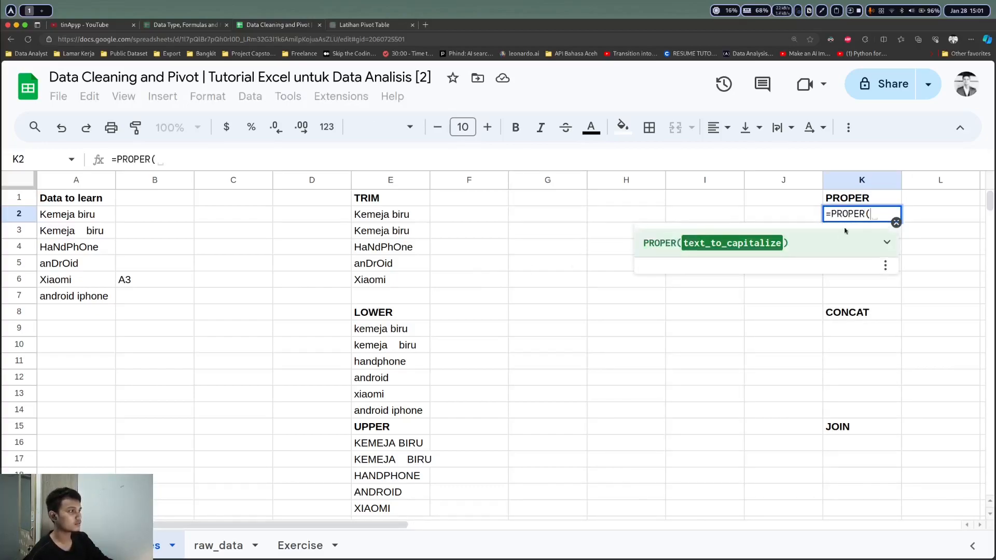
pyautogui.hotkey('ctrl', 'z')
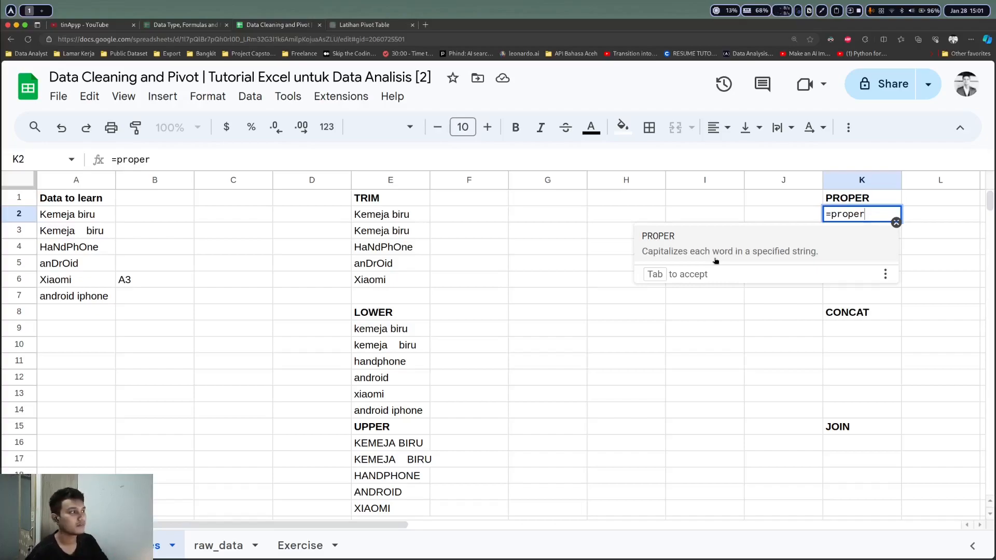
pyautogui.press('Tab')
pyautogui.moveTo(93, 220); pyautogui.dragTo(78, 312)
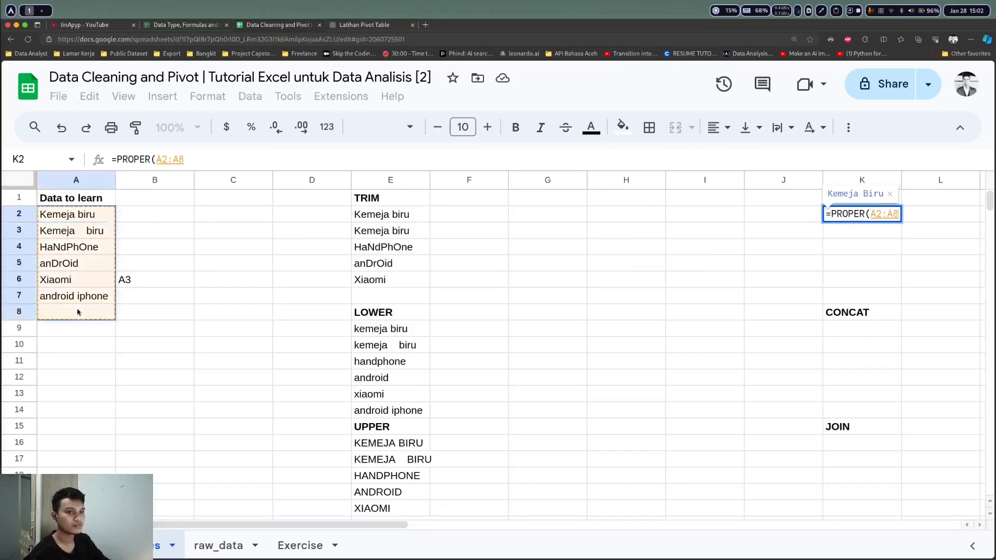
pyautogui.click(72, 218)
pyautogui.press('Return')
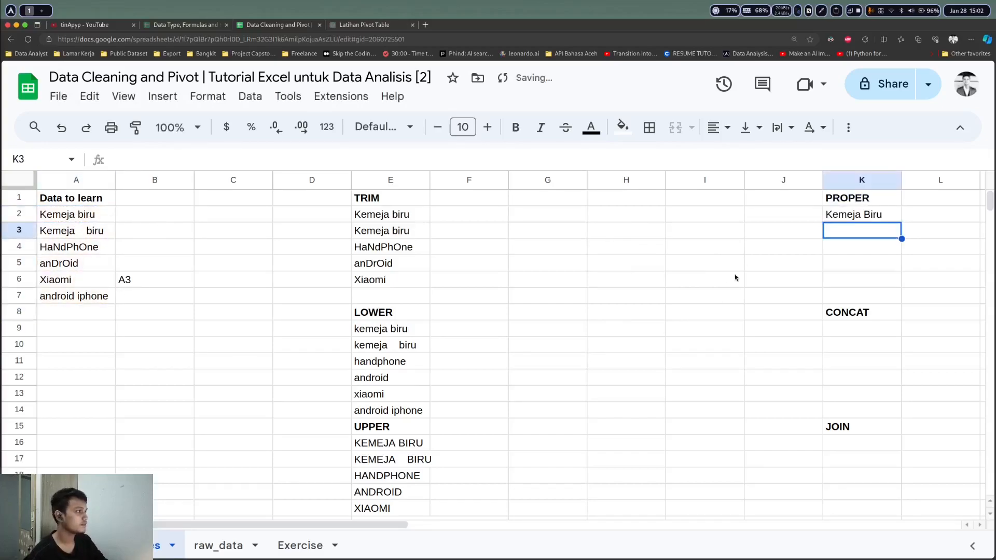
# Step: Fill the PROPER formula from K2 down to K6
pyautogui.click(830, 212)
pyautogui.moveTo(902, 222); pyautogui.dragTo(903, 287)
pyautogui.click(646, 345)
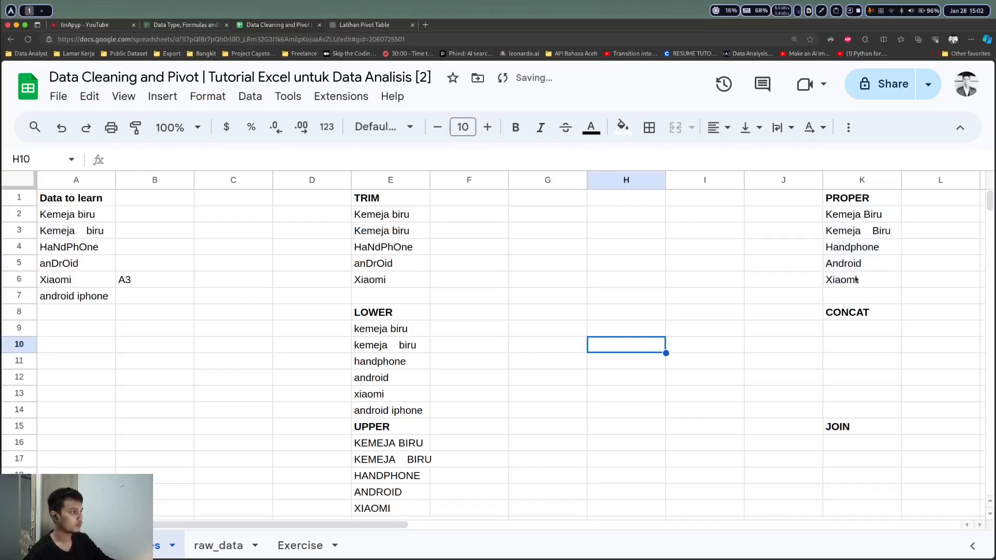
# Step: Enter =A6&B6 in cell K9 under the CONCAT heading to join the two texts
pyautogui.click(851, 331)
pyautogui.write('=')
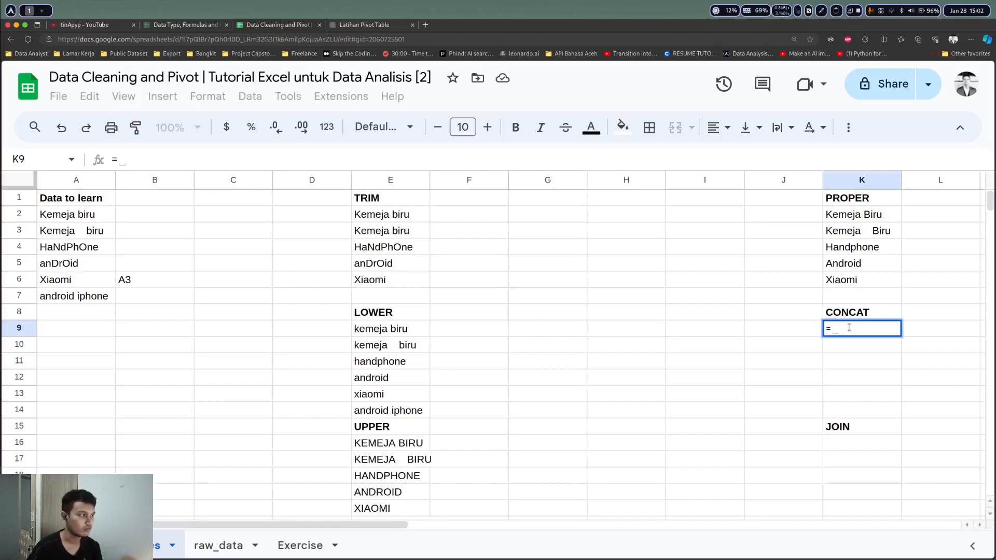
pyautogui.click(82, 279)
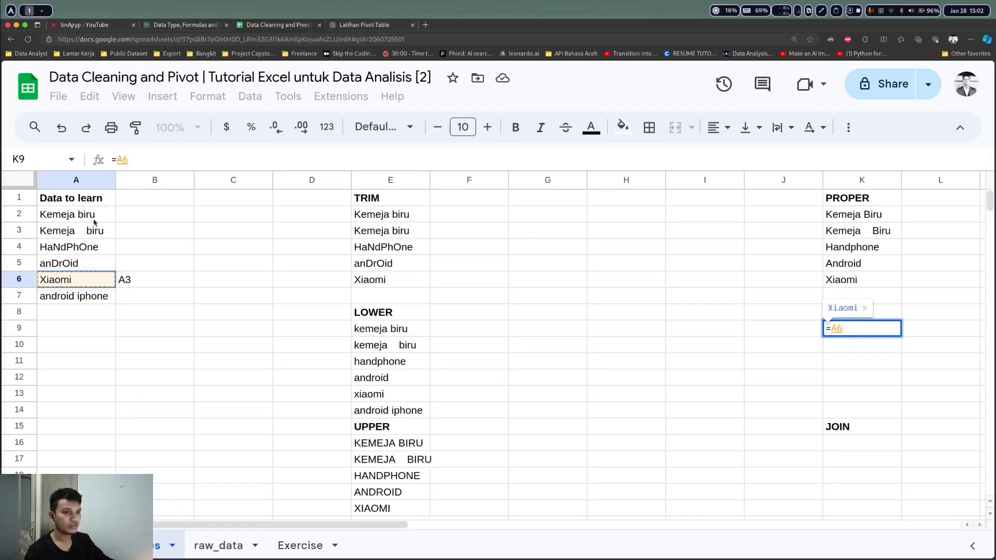
pyautogui.click(162, 160)
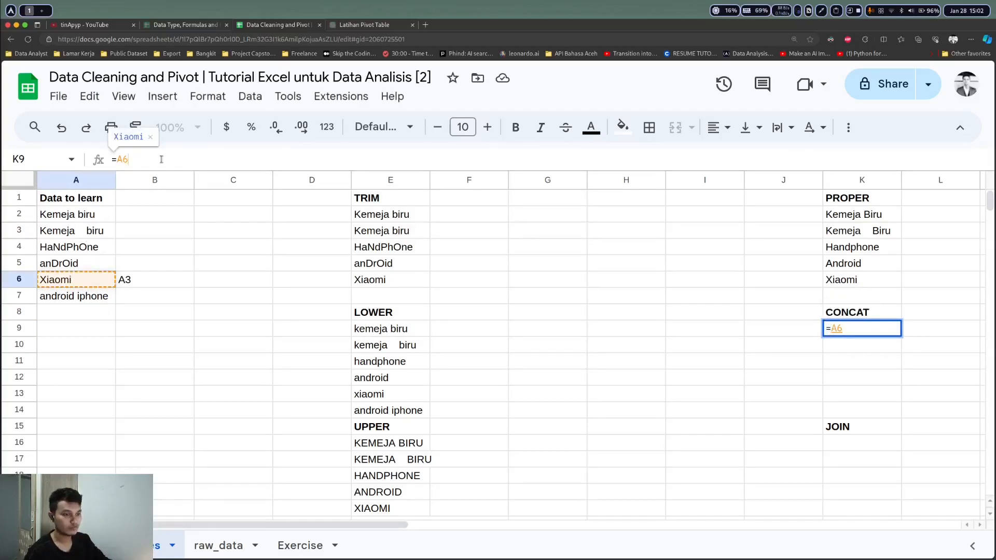
pyautogui.write('&')
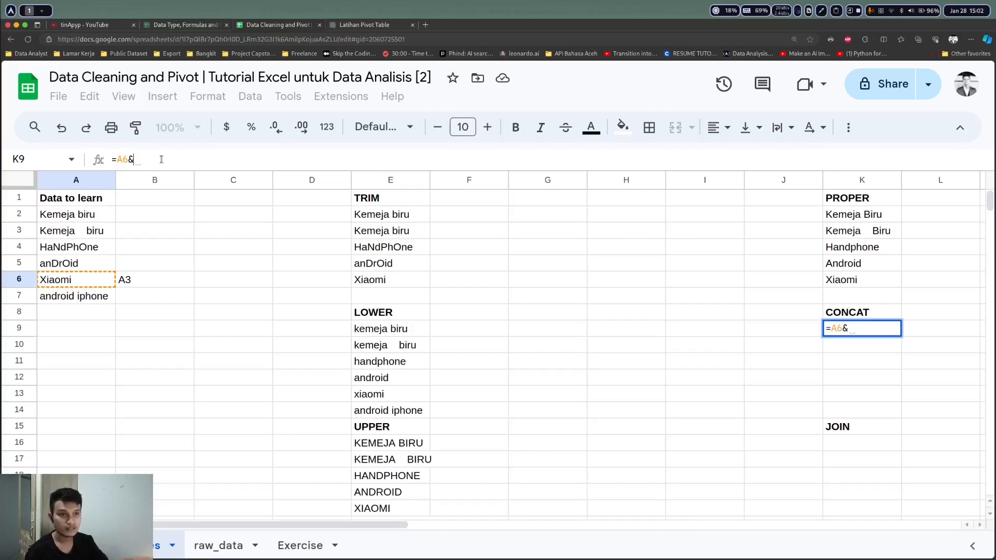
pyautogui.click(132, 286)
pyautogui.press('Return')
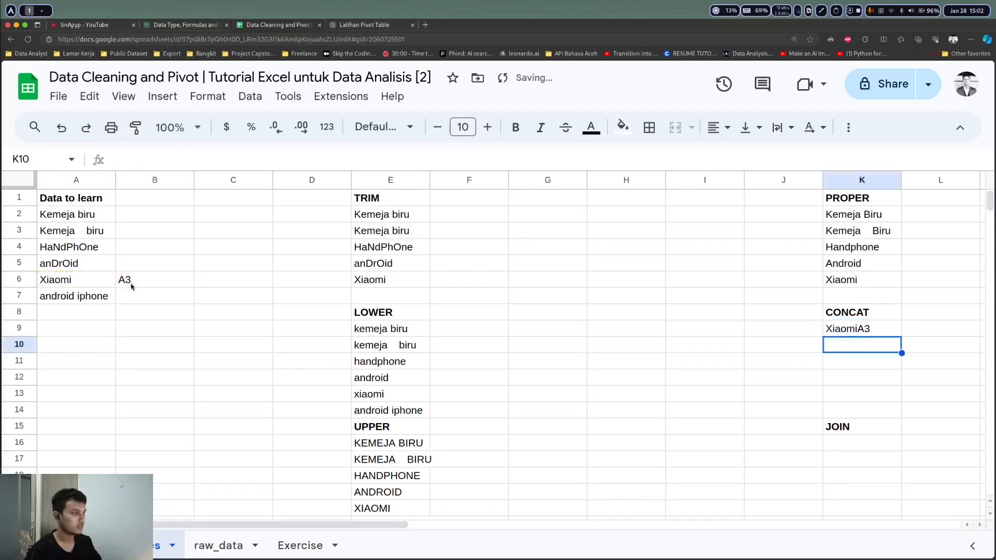
# Step: Compare the source texts in A6 and B6 with the joined result and formula in K9
pyautogui.click(91, 285)
pyautogui.click(129, 283)
pyautogui.click(89, 283)
pyautogui.click(162, 283)
pyautogui.click(89, 282)
pyautogui.click(136, 283)
pyautogui.click(95, 283)
pyautogui.click(150, 283)
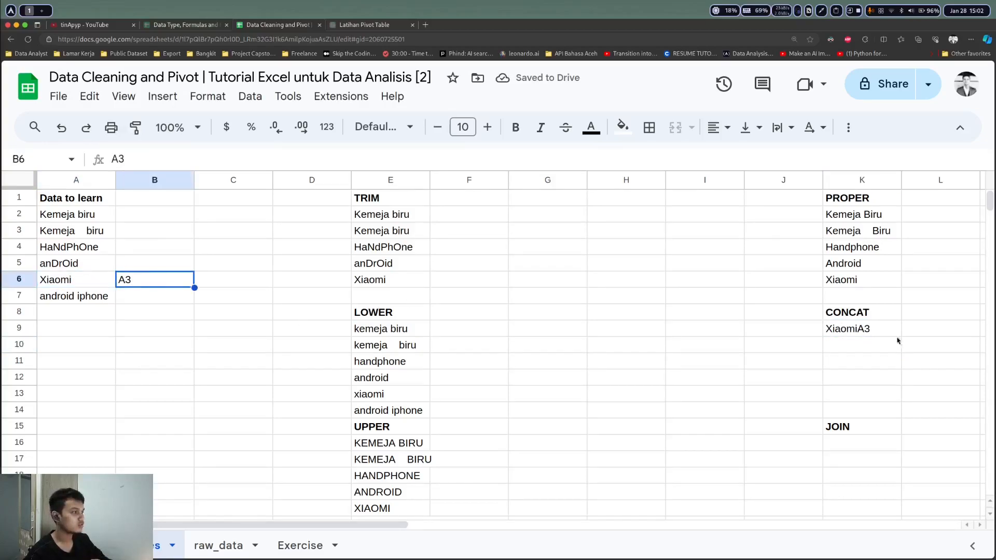
pyautogui.click(876, 329)
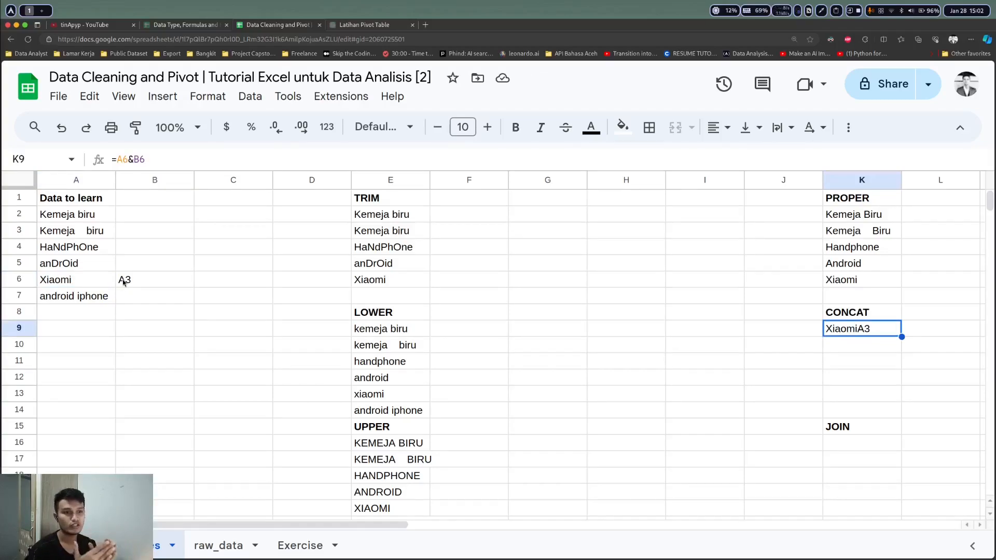
pyautogui.click(134, 286)
pyautogui.click(85, 295)
pyautogui.click(133, 284)
pyautogui.click(74, 282)
# Step: Change the formula in K9 to =A6&" "&B6 so a space separates the two texts
pyautogui.click(871, 329)
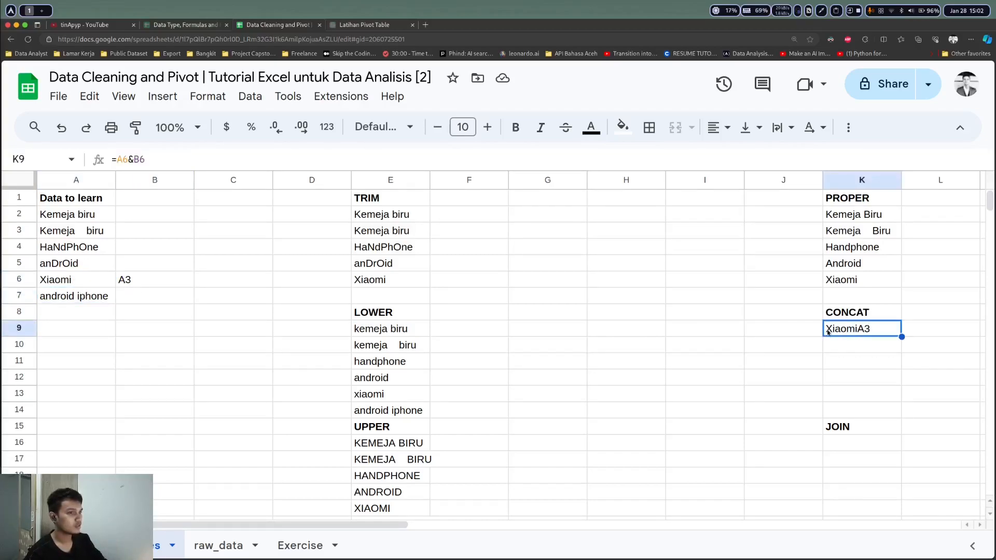
pyautogui.click(133, 159)
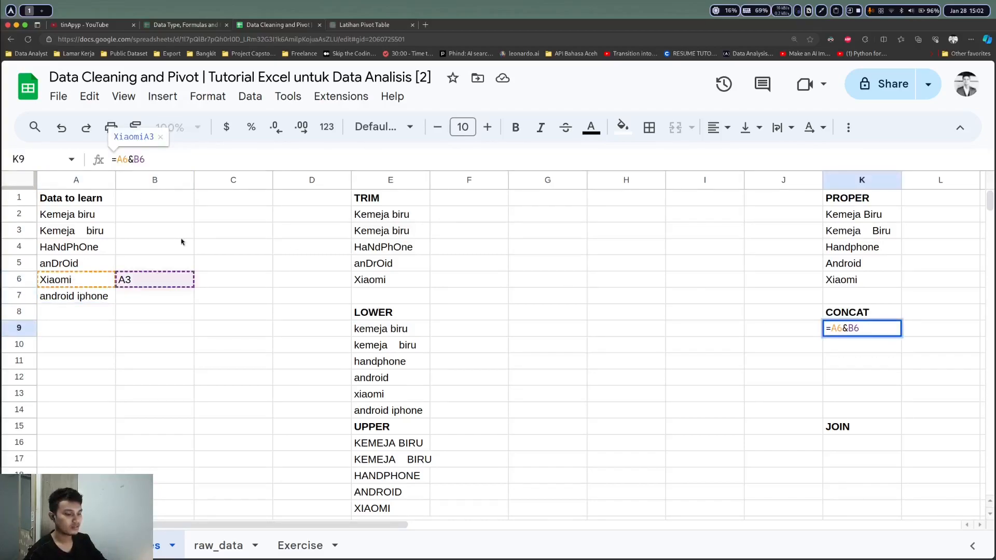
pyautogui.write('&"&')
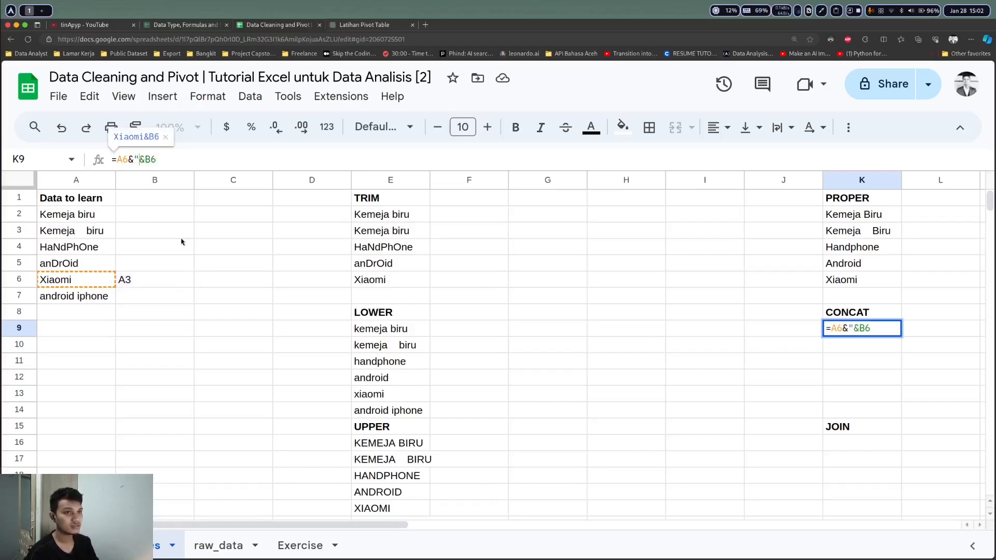
pyautogui.write('"')
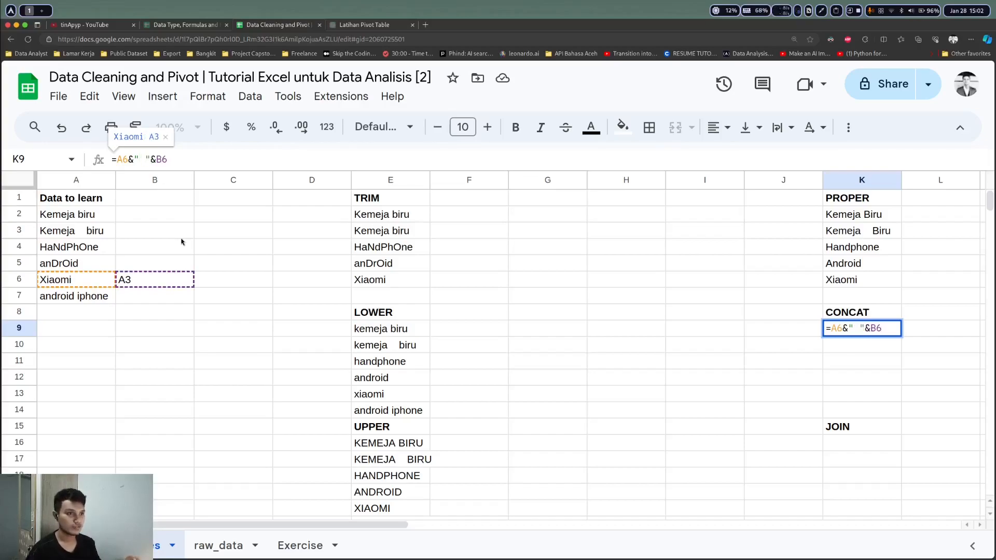
pyautogui.press('Return')
pyautogui.click(829, 331)
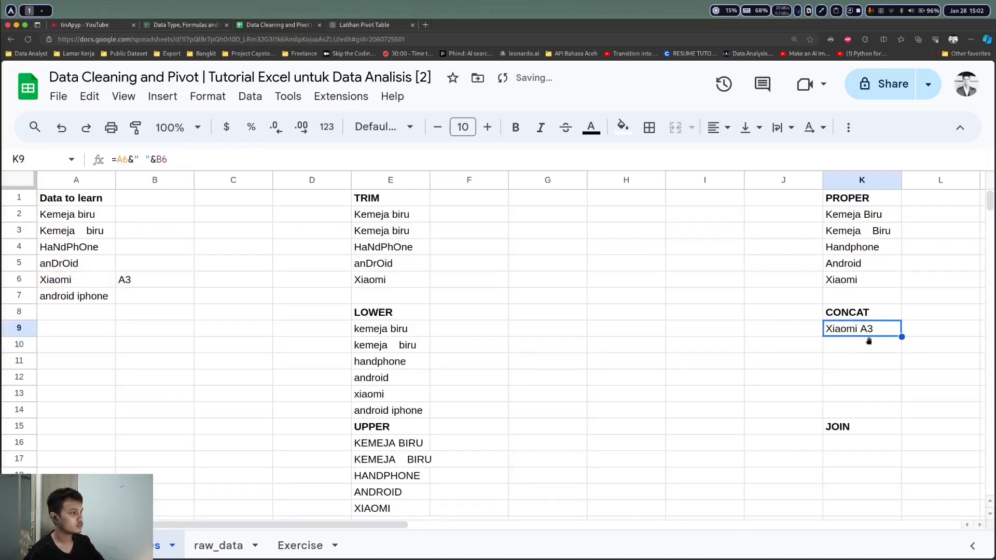
# Step: Enter =CONCAT(A6,B6) in cell K10 to join the same two texts with the function
pyautogui.click(865, 348)
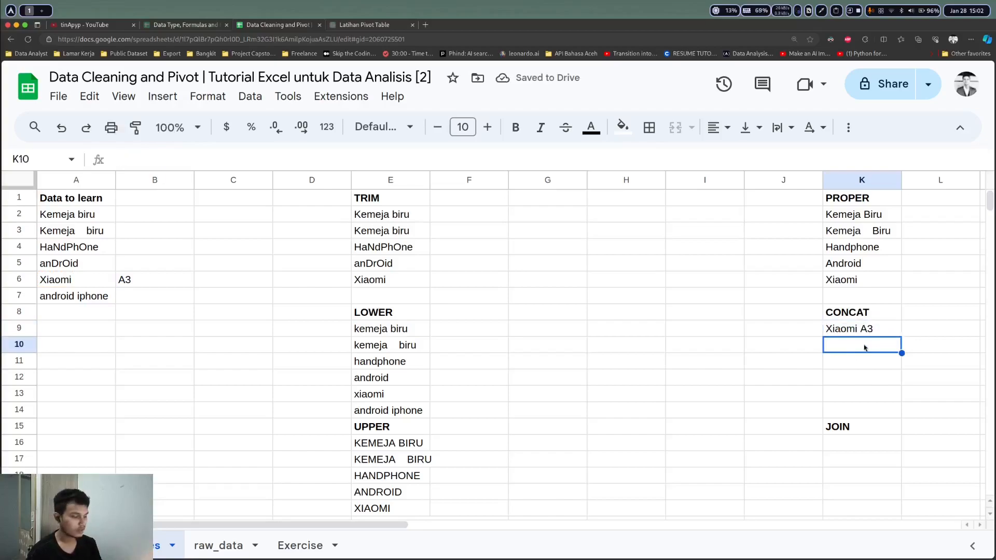
pyautogui.write('=')
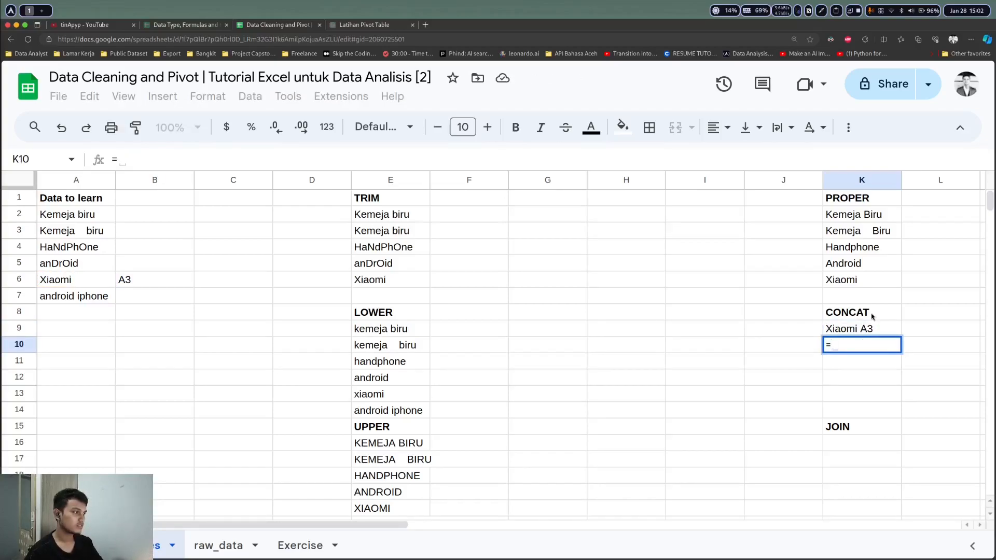
pyautogui.write('coca')
pyautogui.press('BackSpace')
pyautogui.press('BackSpace')
pyautogui.write('jnca')
pyautogui.press('BackSpace')
pyautogui.press('BackSpace')
pyautogui.press('BackSpace')
pyautogui.press('BackSpace')
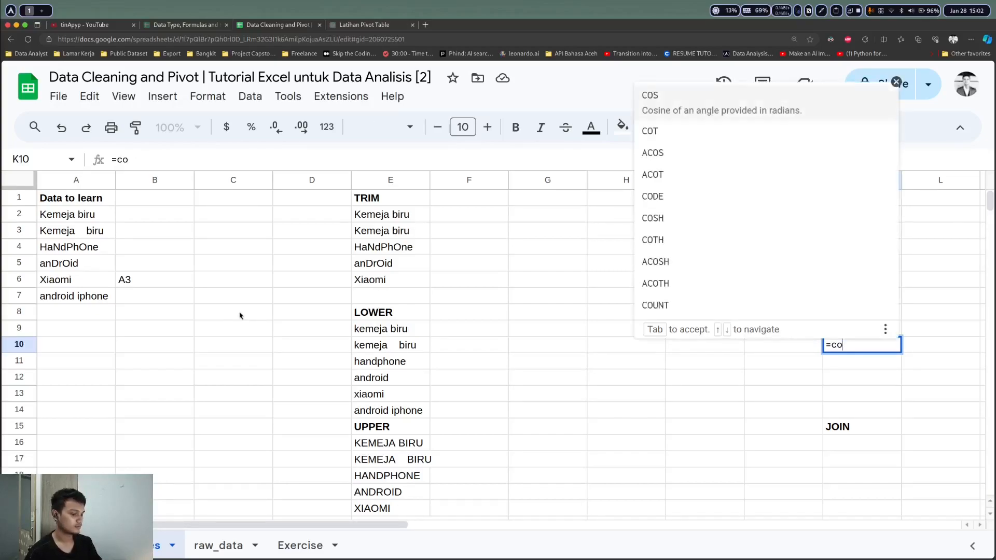
pyautogui.write('nca')
pyautogui.click(642, 376)
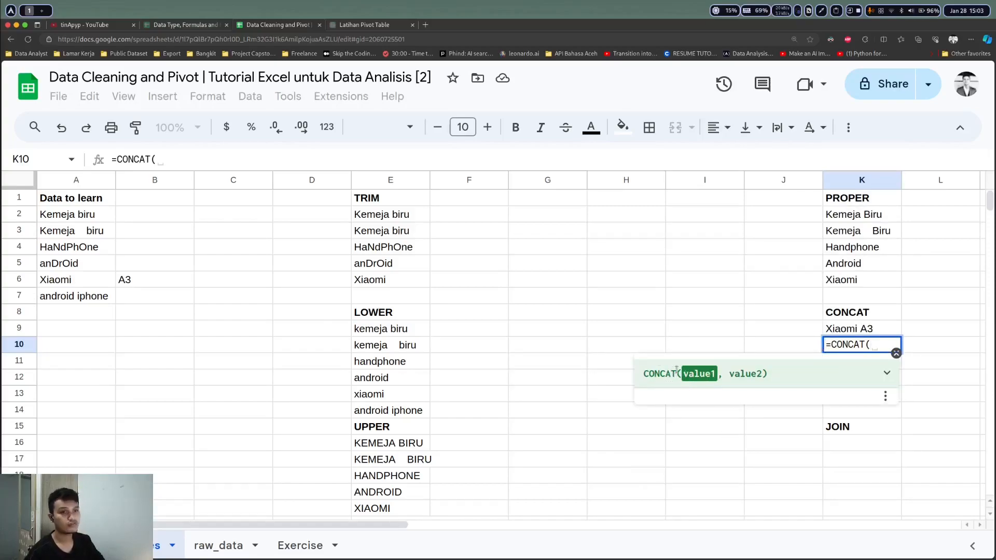
pyautogui.click(70, 283)
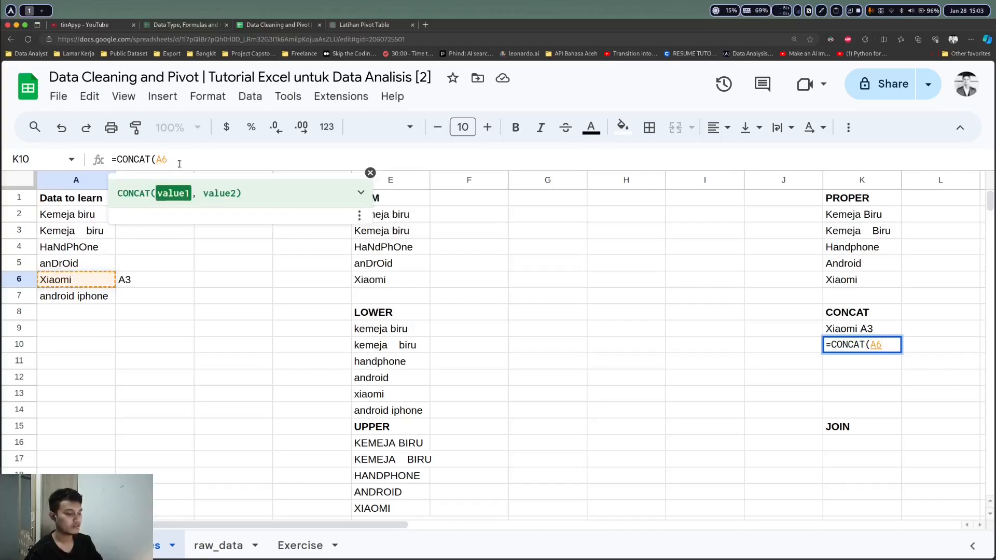
pyautogui.write(',')
pyautogui.click(140, 281)
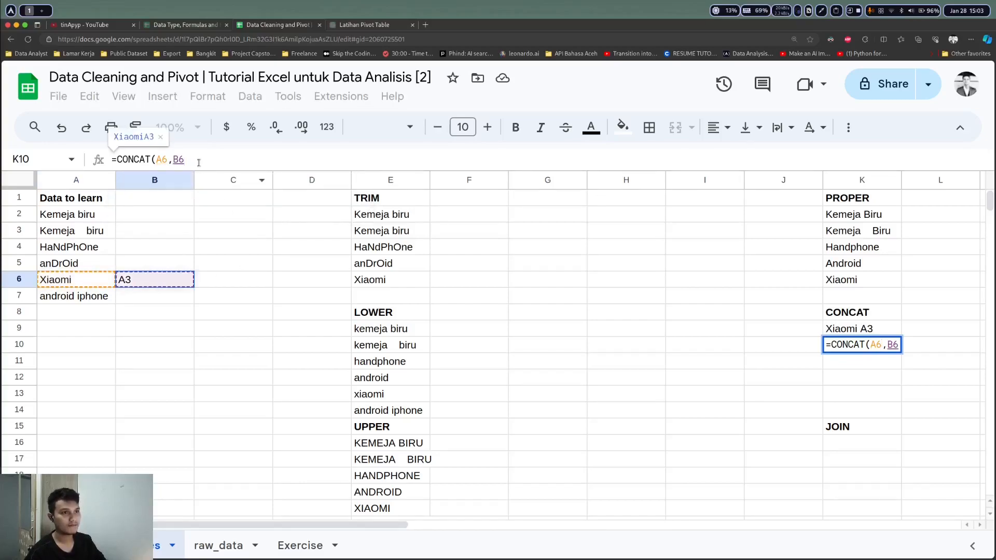
pyautogui.press('Return')
# Step: Try to add a space between the texts by changing the K10 formula to =CONCAT(A6," ",B6)
pyautogui.click(878, 351)
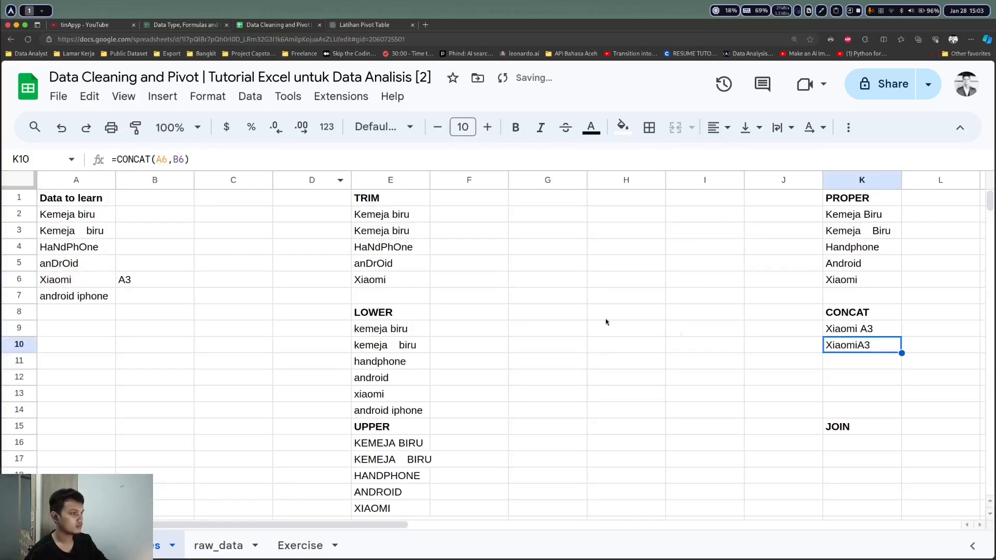
pyautogui.click(174, 159)
pyautogui.write(',')
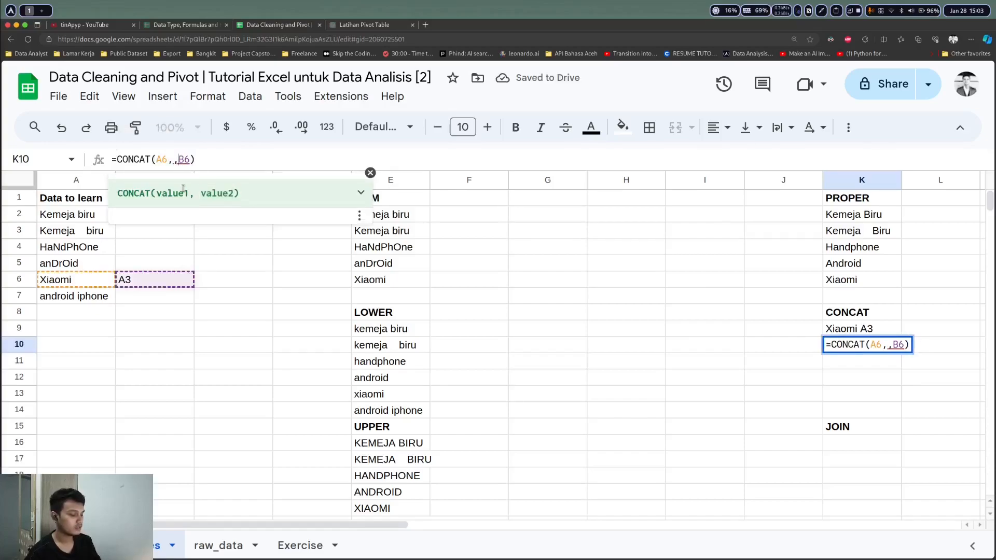
pyautogui.write('" "')
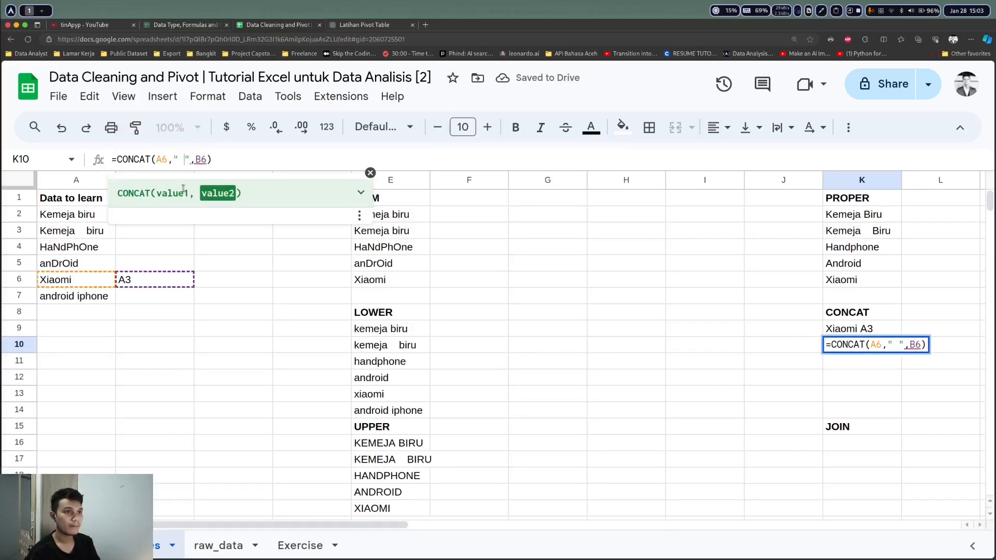
pyautogui.press('Return')
pyautogui.click(849, 350)
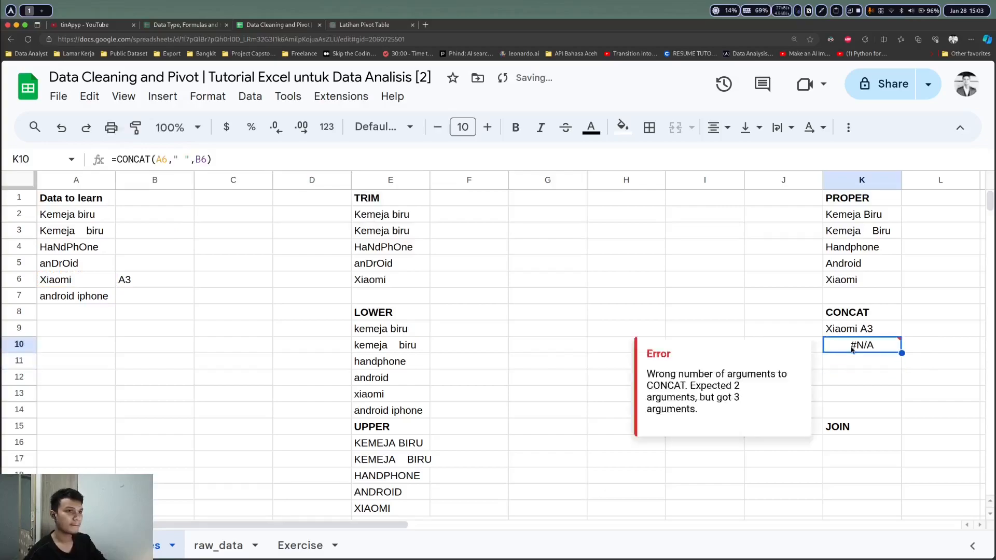
# Step: Remove the space argument from the K10 formula so it reads =CONCAT(A6,B6)
pyautogui.click(184, 159)
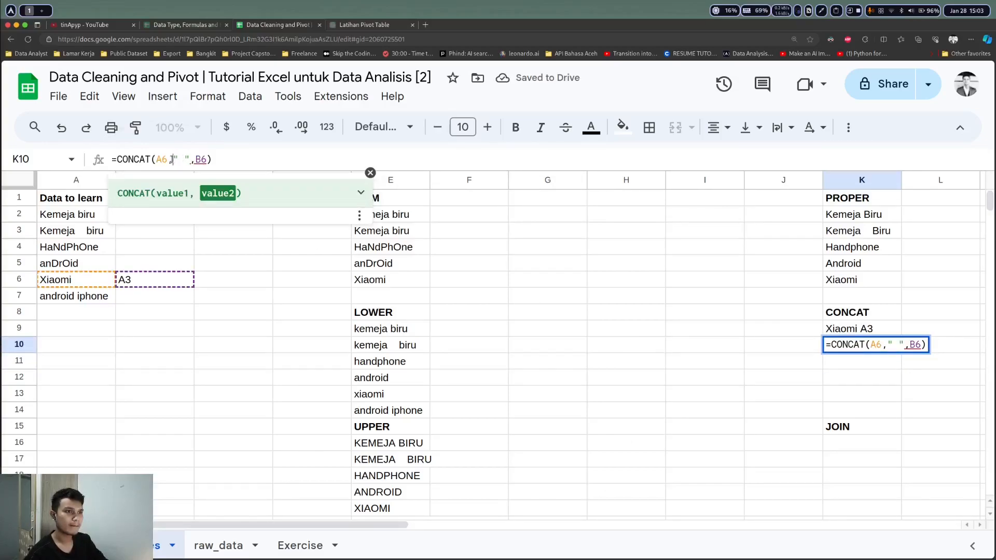
pyautogui.click(205, 159)
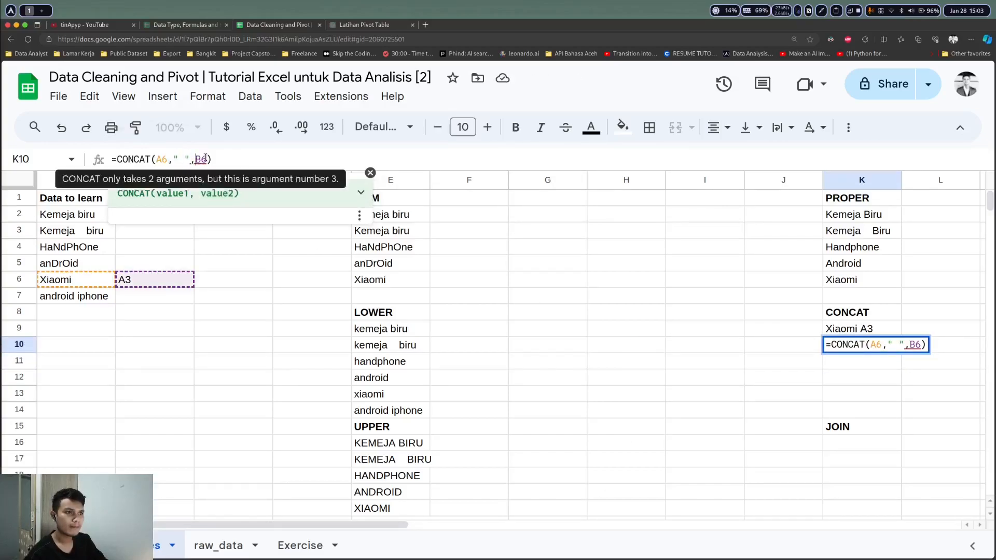
pyautogui.moveTo(191, 159); pyautogui.dragTo(172, 159)
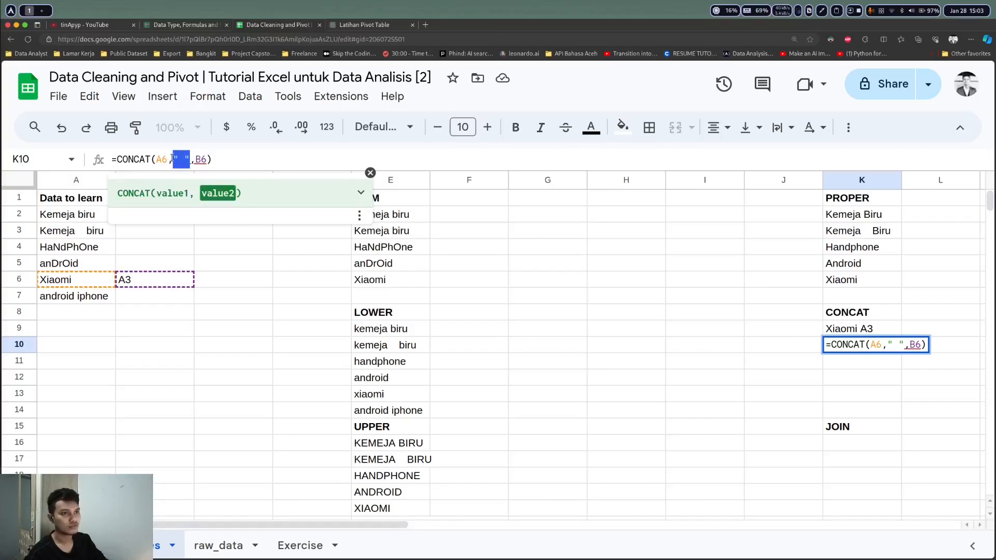
pyautogui.press('BackSpace')
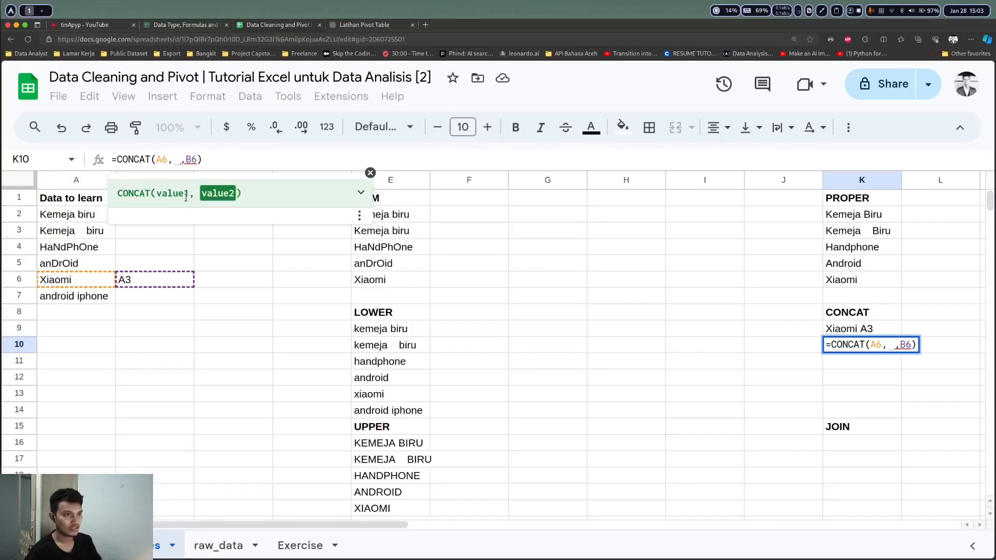
pyautogui.press('Right')
pyautogui.press('Right')
pyautogui.press('Right')
pyautogui.press('Right')
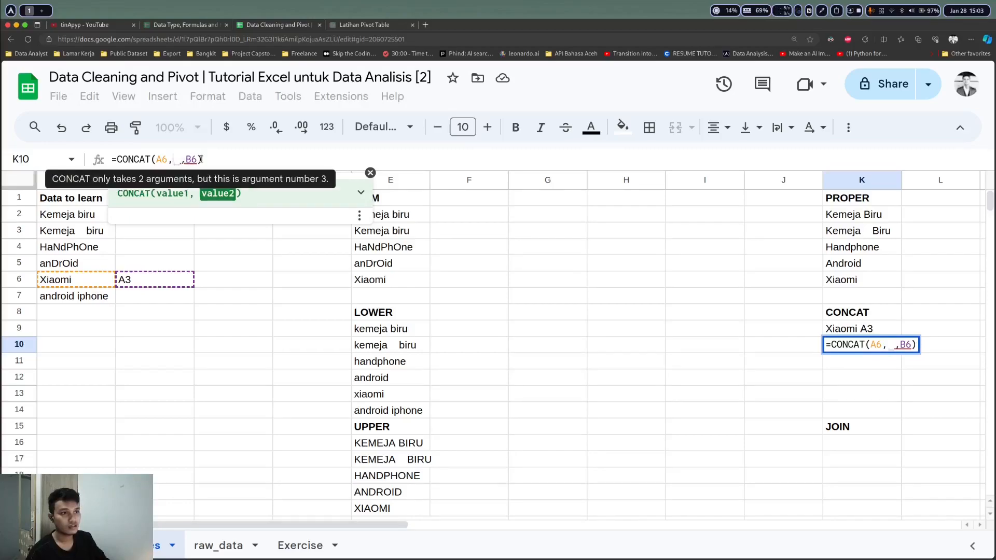
pyautogui.press('Left')
pyautogui.press('Left')
pyautogui.press('Left')
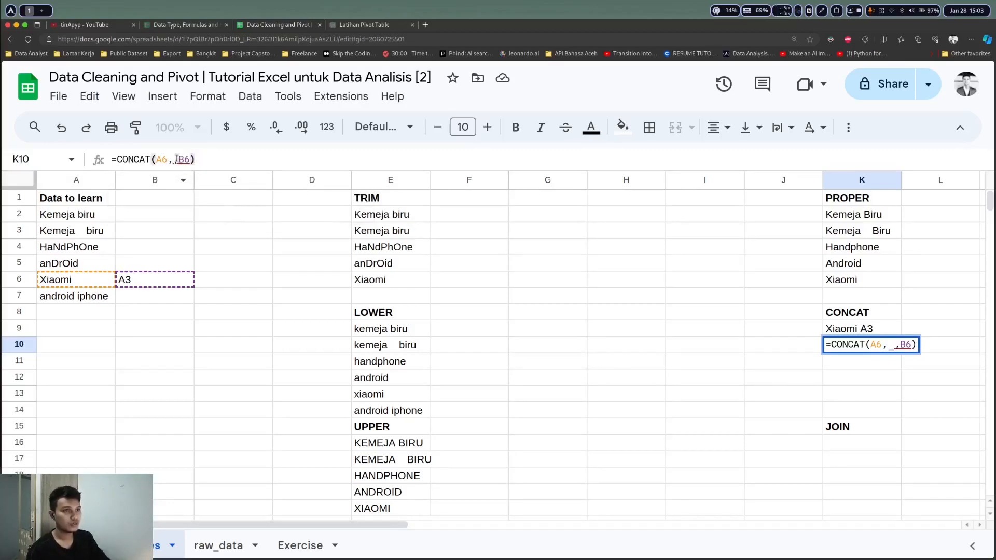
pyautogui.press('BackSpace')
pyautogui.press('BackSpace')
pyautogui.press('Return')
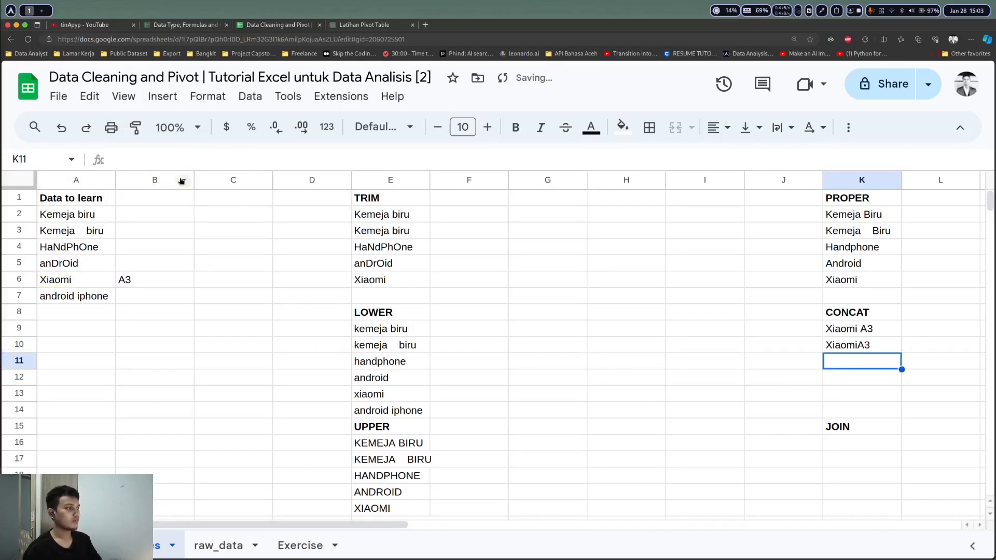
# Step: Enter =CONCATENATE(A6," ",B6) in cell K11 to join the two texts with a space between them
pyautogui.write('=conca')
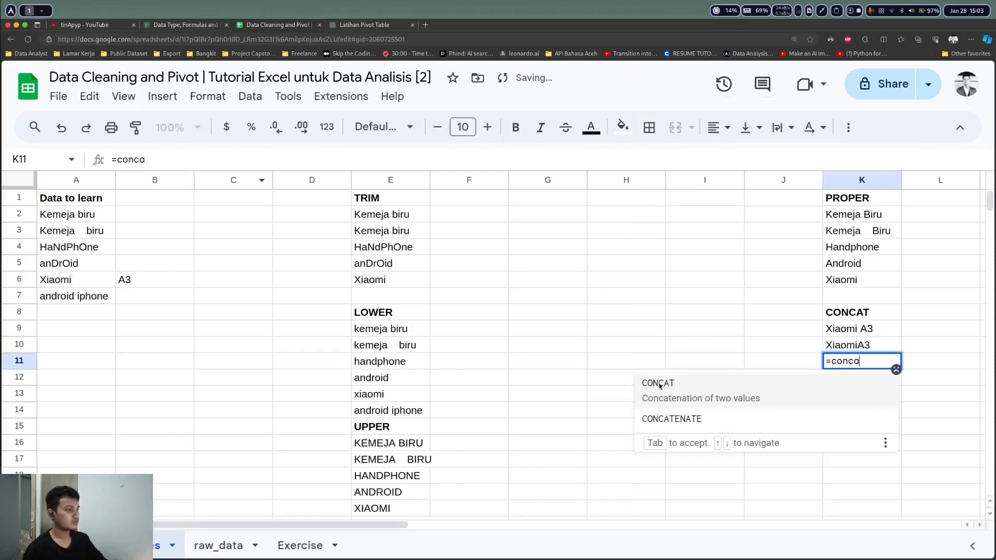
pyautogui.click(677, 414)
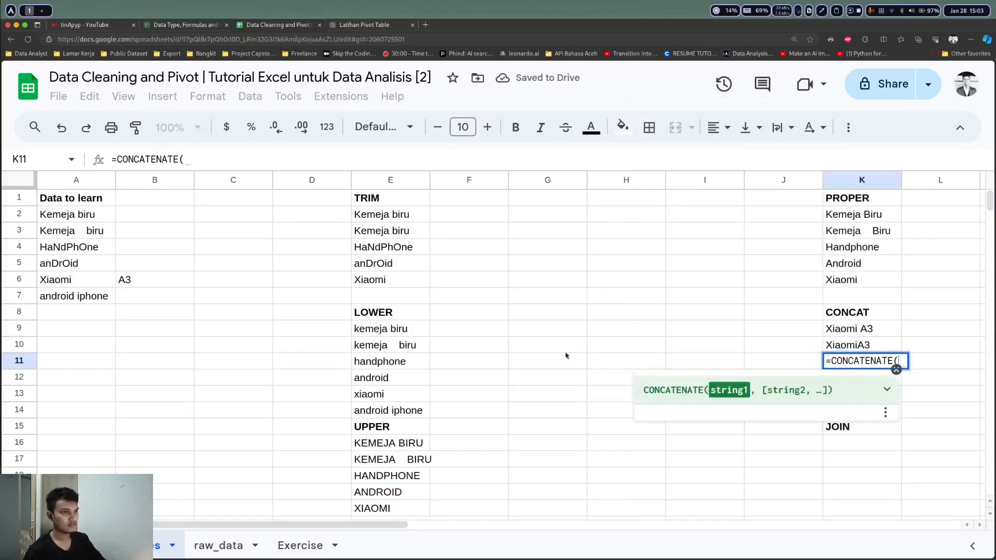
pyautogui.click(93, 286)
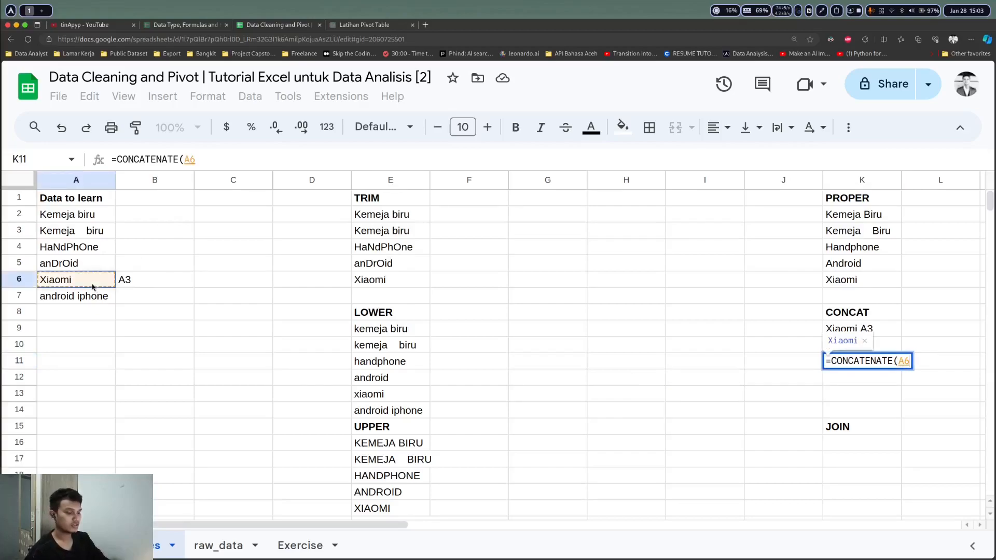
pyautogui.write(',')
pyautogui.click(145, 282)
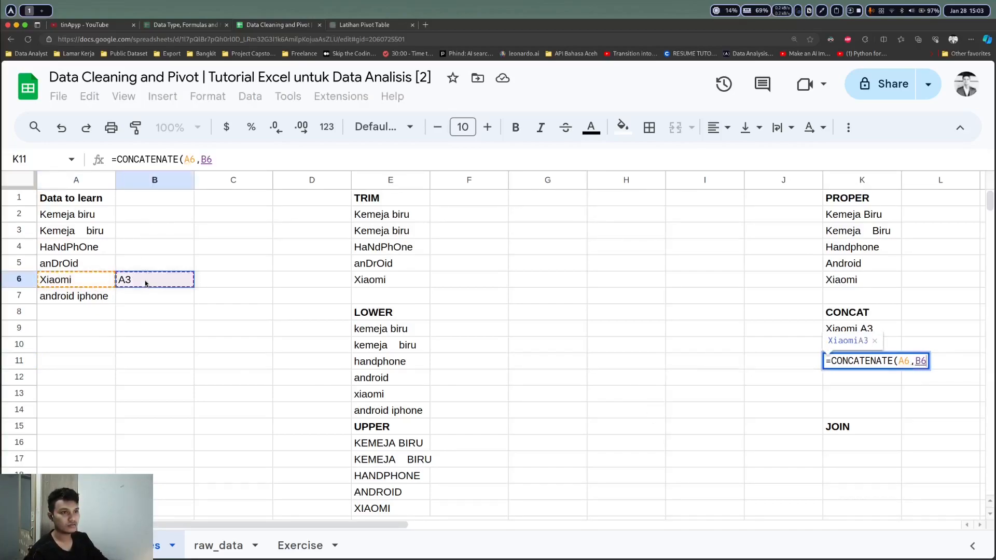
pyautogui.click(200, 160)
pyautogui.write(',')
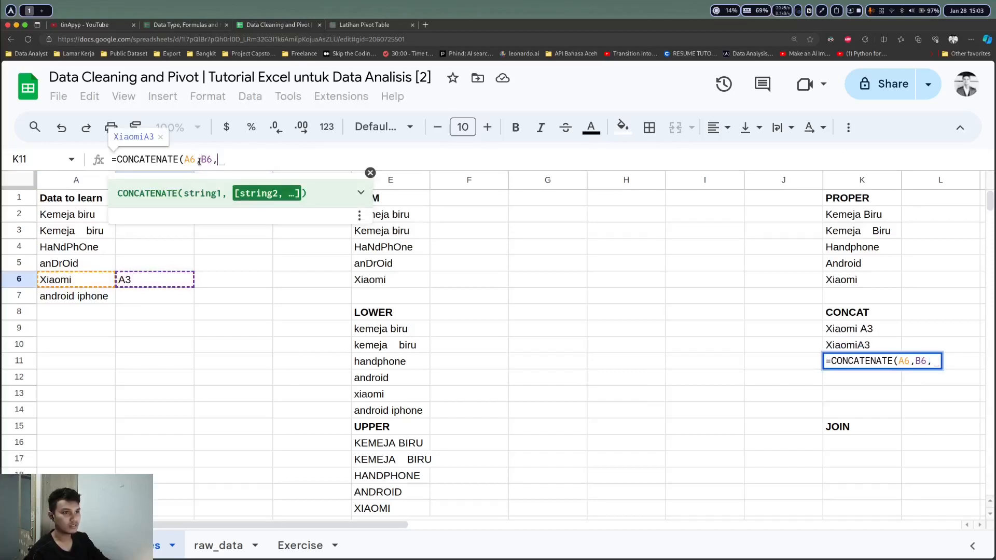
pyautogui.press('BackSpace')
pyautogui.click(200, 161)
pyautogui.write('," "')
pyautogui.press('Return')
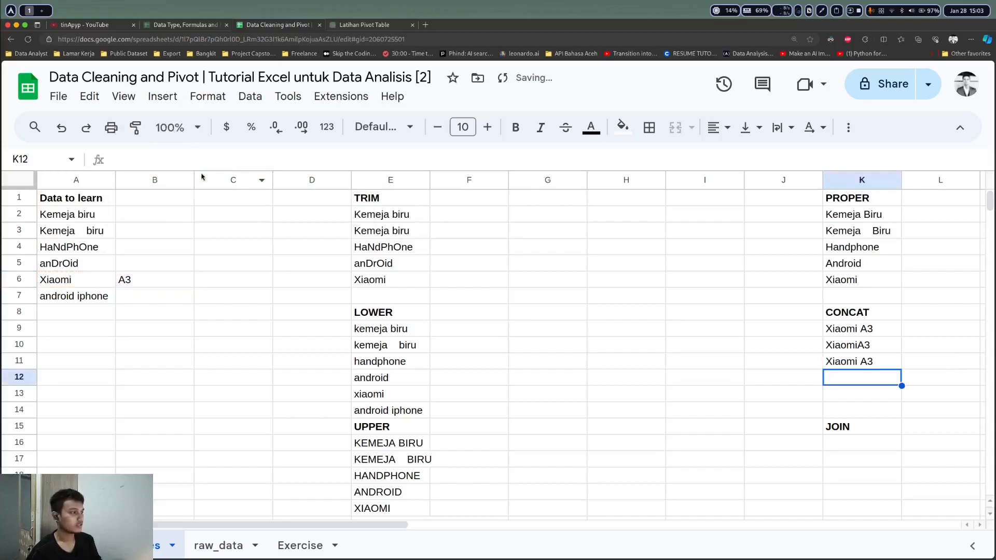
pyautogui.click(867, 361)
pyautogui.click(860, 381)
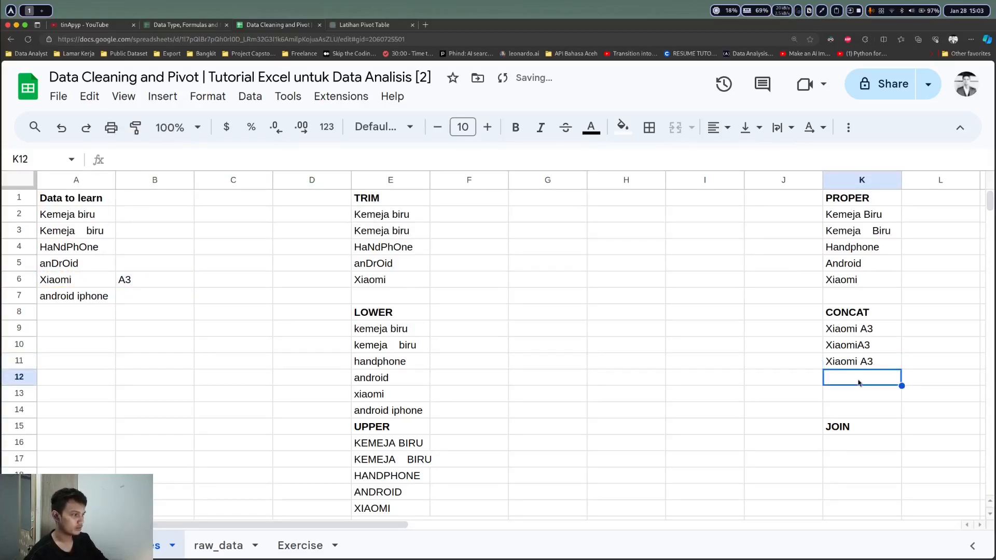
# Step: Copy the text in A3 to B2 and the text in A4 to C2 as sample values for JOIN
pyautogui.click(852, 447)
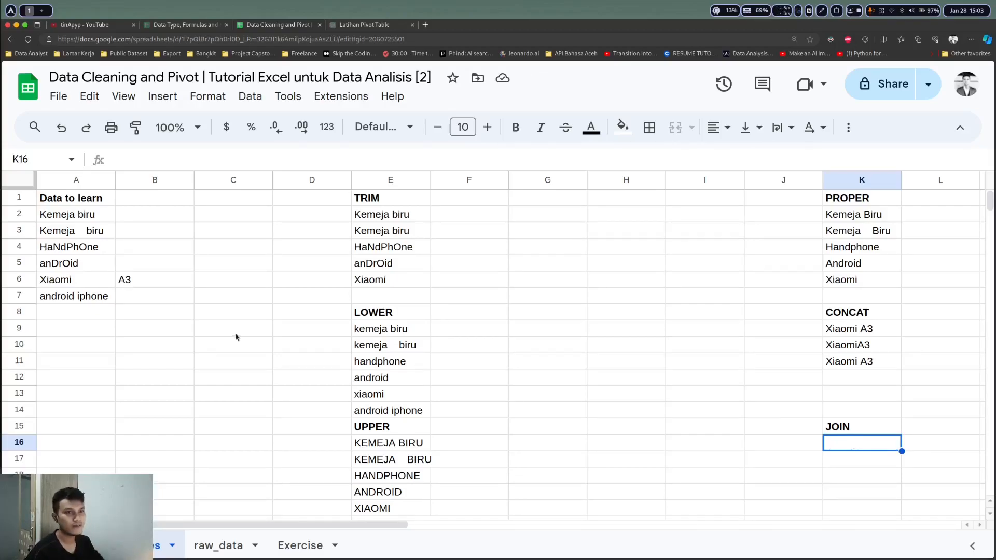
pyautogui.click(80, 237)
pyautogui.hotkey('ctrl', 'c')
pyautogui.click(130, 213)
pyautogui.hotkey('ctrl', 'v')
pyautogui.click(226, 217)
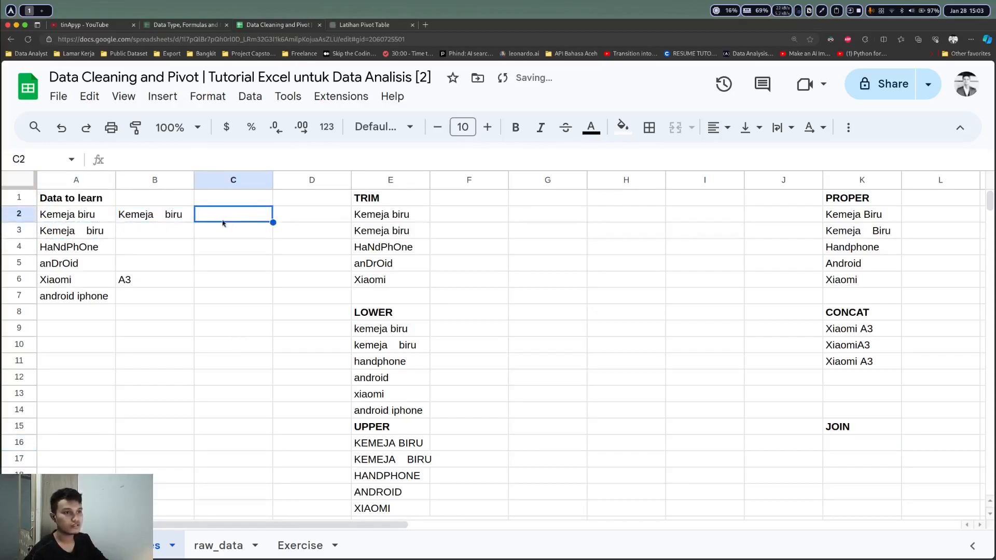
pyautogui.click(100, 236)
pyautogui.click(68, 247)
pyautogui.hotkey('ctrl', 'c')
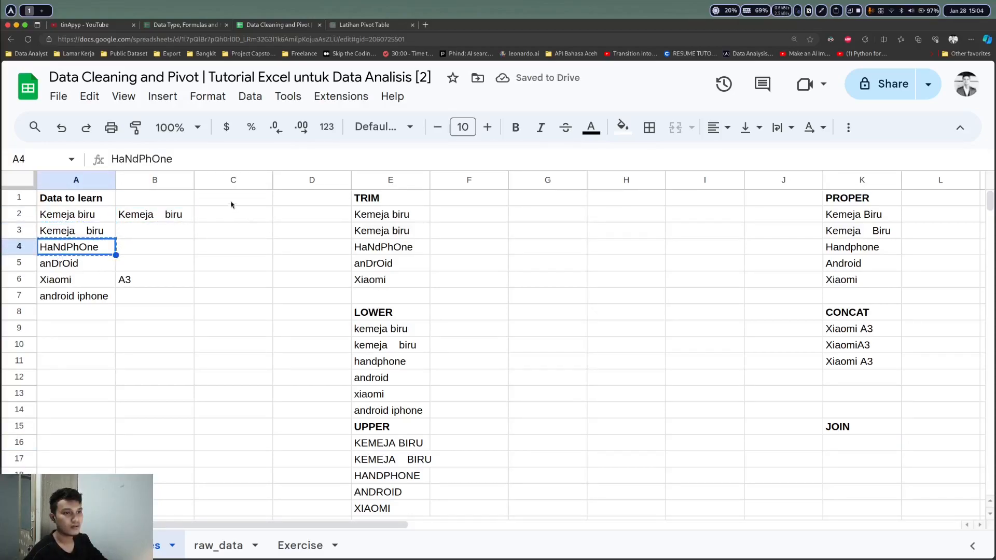
pyautogui.click(232, 216)
pyautogui.hotkey('ctrl', 'v')
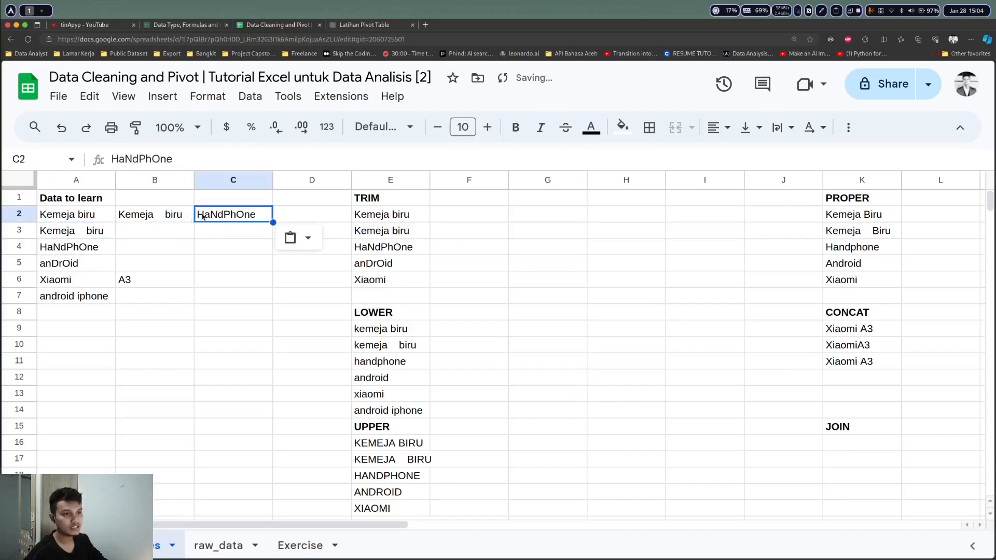
# Step: Enter a JOIN formula in K16 that combines A2, B2 and C2 with the delimiter ", "
pyautogui.click(853, 443)
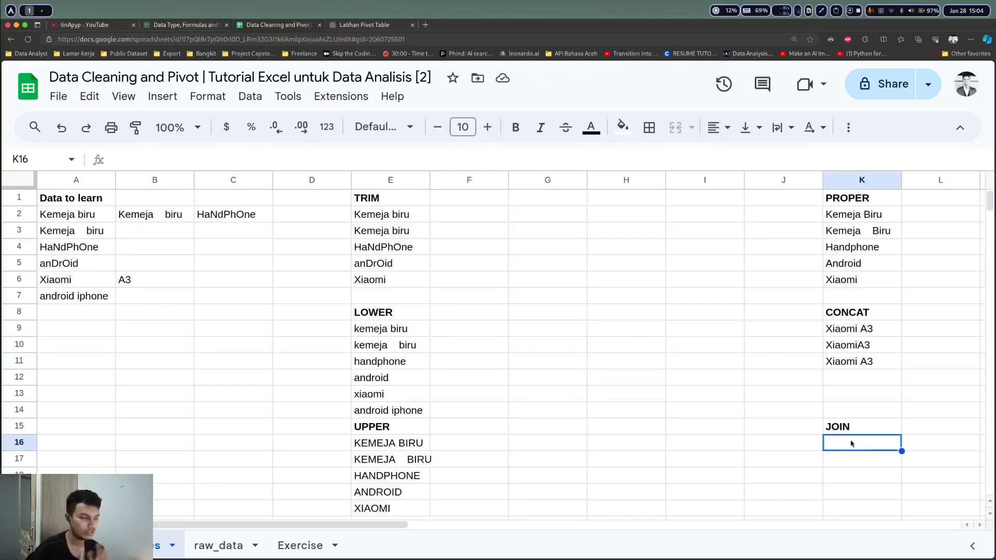
pyautogui.write('=joi')
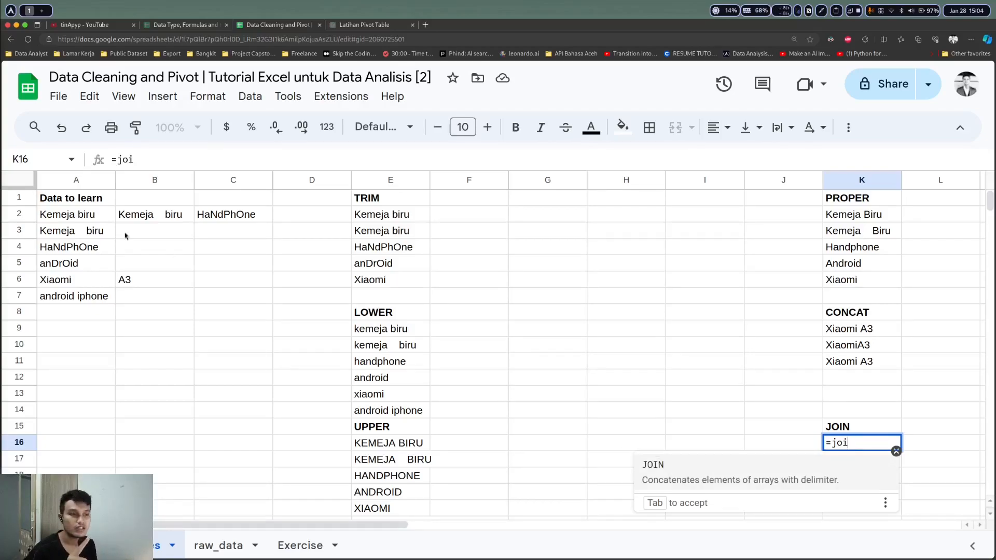
pyautogui.click(664, 469)
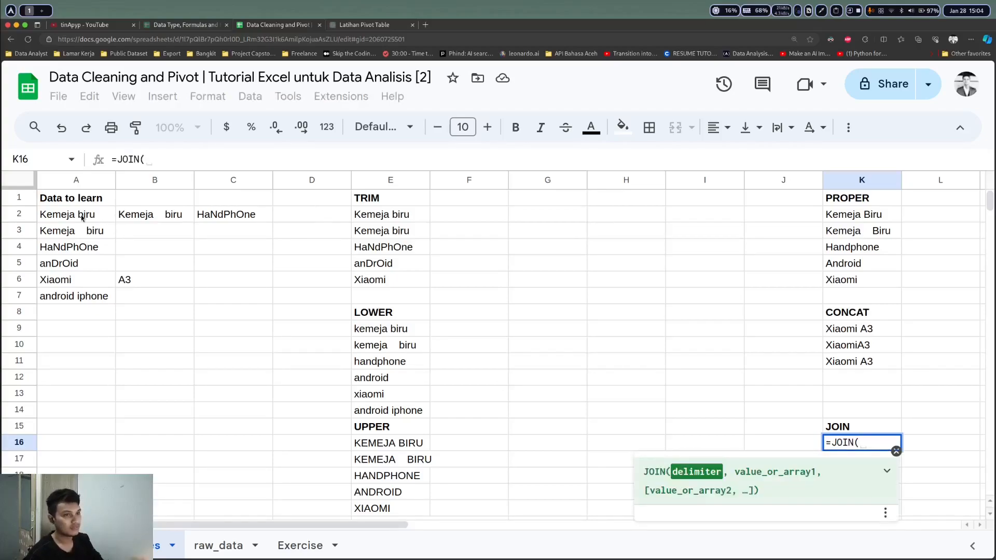
pyautogui.click(159, 161)
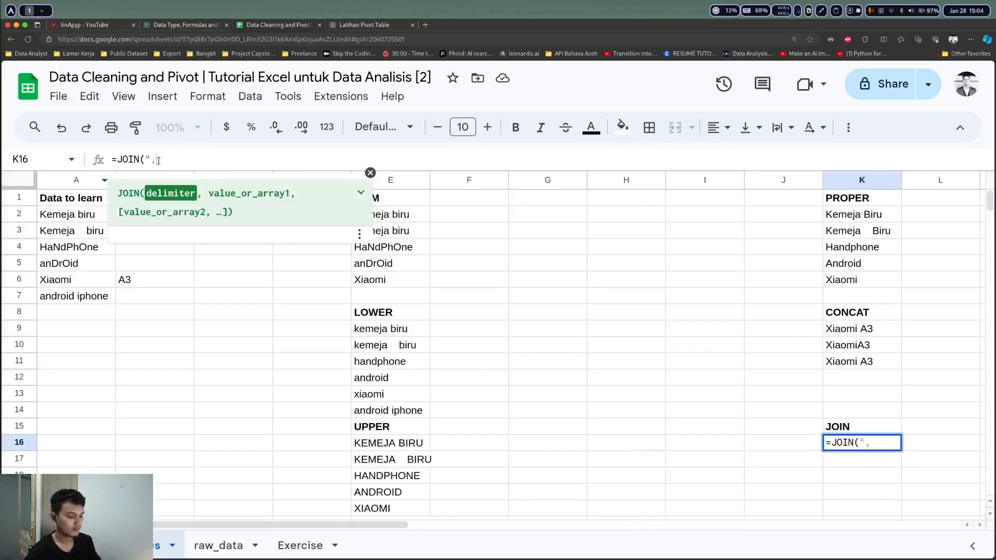
pyautogui.write('", ",')
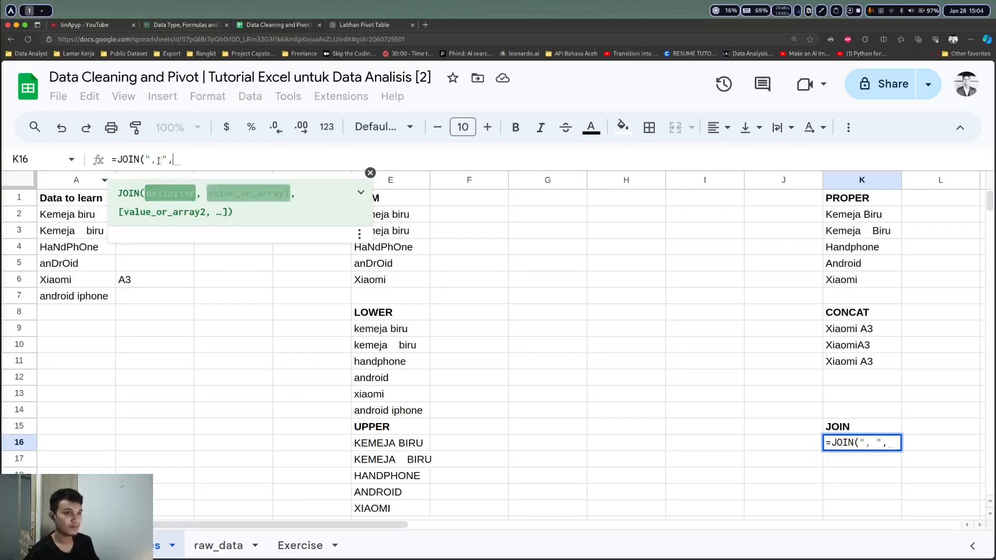
pyautogui.click(67, 221)
pyautogui.write(',')
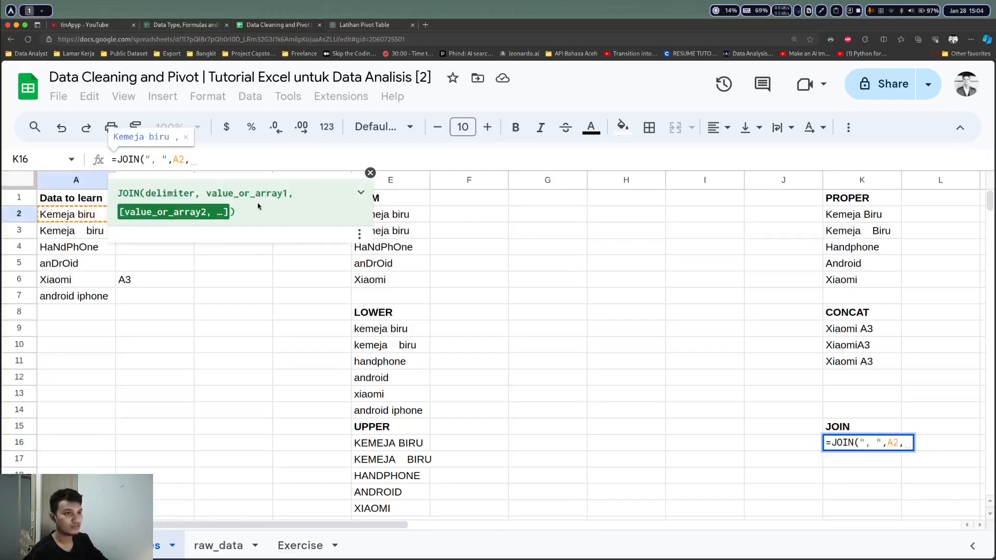
pyautogui.click(155, 214)
pyautogui.write(',')
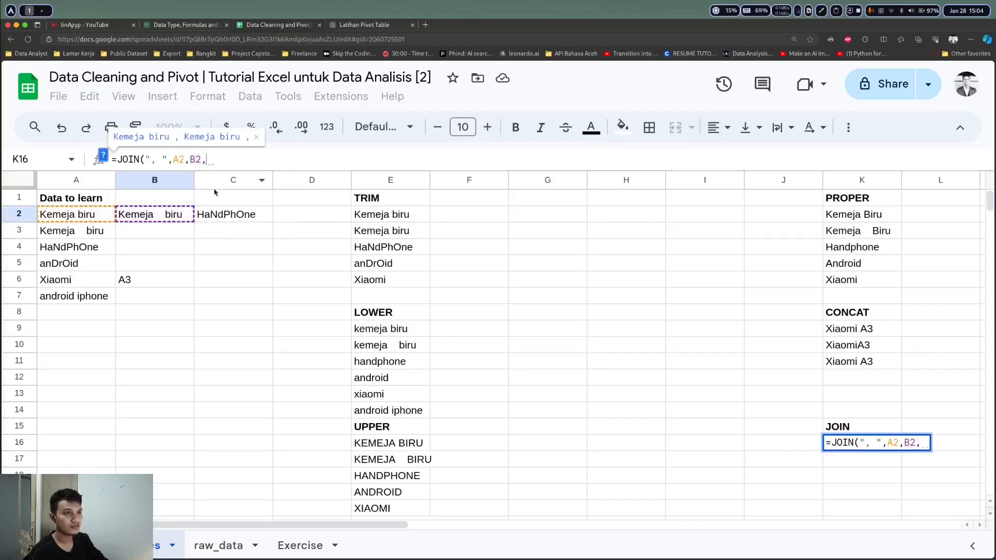
pyautogui.click(215, 215)
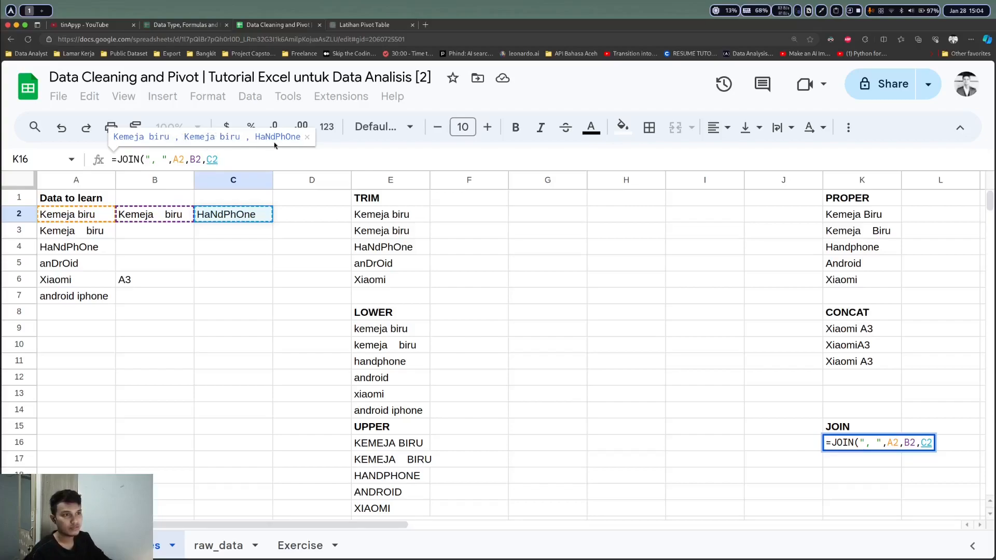
pyautogui.press('Return')
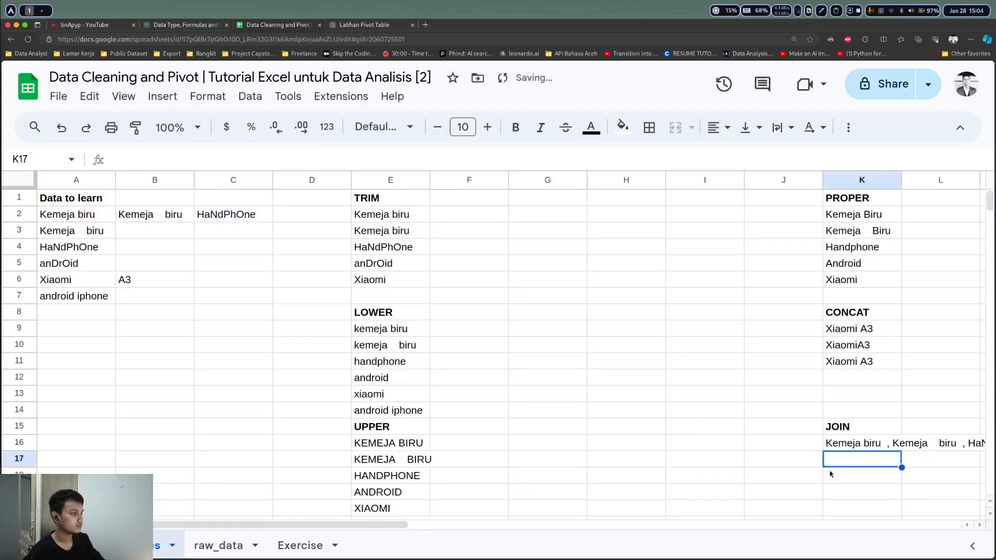
# Step: Enter =LOWER(TRIM(A2)) in A10 and fill the formula down to A19
pyautogui.moveTo(397, 526); pyautogui.dragTo(322, 529)
pyautogui.moveTo(67, 217); pyautogui.dragTo(84, 318)
pyautogui.click(233, 312)
pyautogui.click(65, 345)
pyautogui.write('=trim')
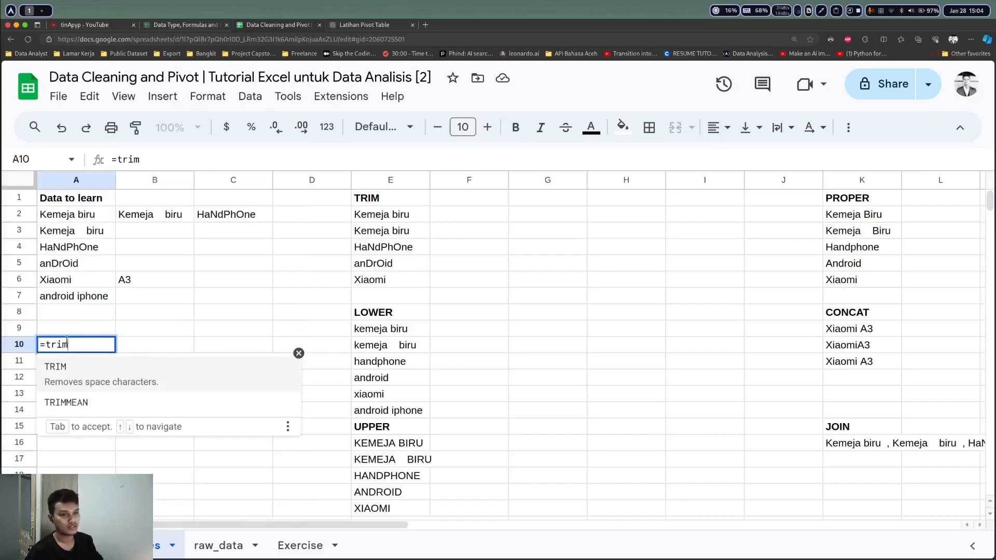
pyautogui.press('Tab')
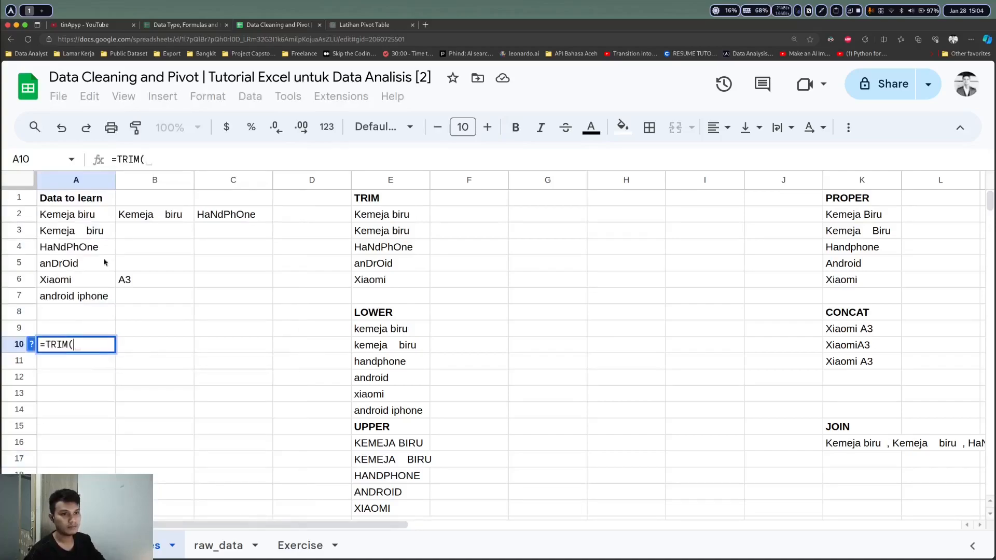
pyautogui.click(74, 216)
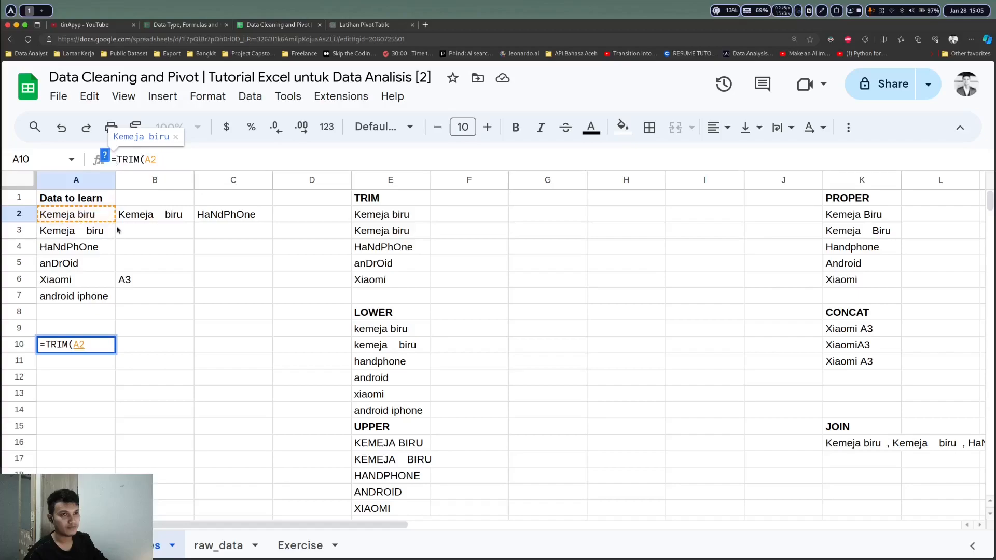
pyautogui.press('Home')
pyautogui.press('Right')
pyautogui.write('(')
pyautogui.write('lower')
pyautogui.press('End')
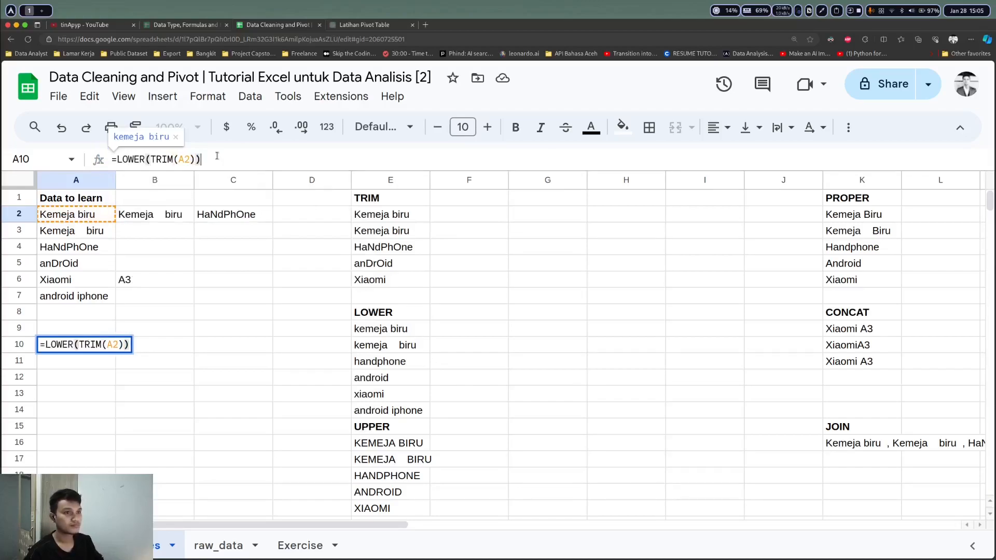
pyautogui.press('Return')
pyautogui.press('Up')
pyautogui.moveTo(116, 352); pyautogui.dragTo(177, 504)
# Step: Paste the cleaned results as values over the sample data starting at A2, and clear the helper cells A10:A19
pyautogui.moveTo(88, 430); pyautogui.dragTo(73, 491)
pyautogui.hotkey('ctrl', 'c')
pyautogui.click(67, 215)
pyautogui.hotkey('ctrl', 'shift', 'v')
pyautogui.press('Delete')
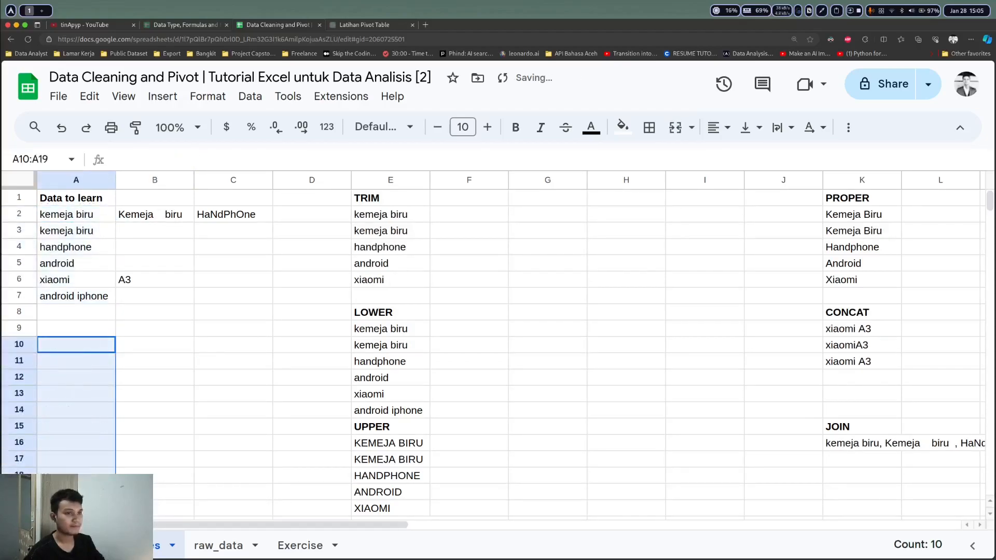
# Step: Replace B2 and C2 with copies of the cleaned texts in A3 and A4
pyautogui.click(159, 236)
pyautogui.click(91, 231)
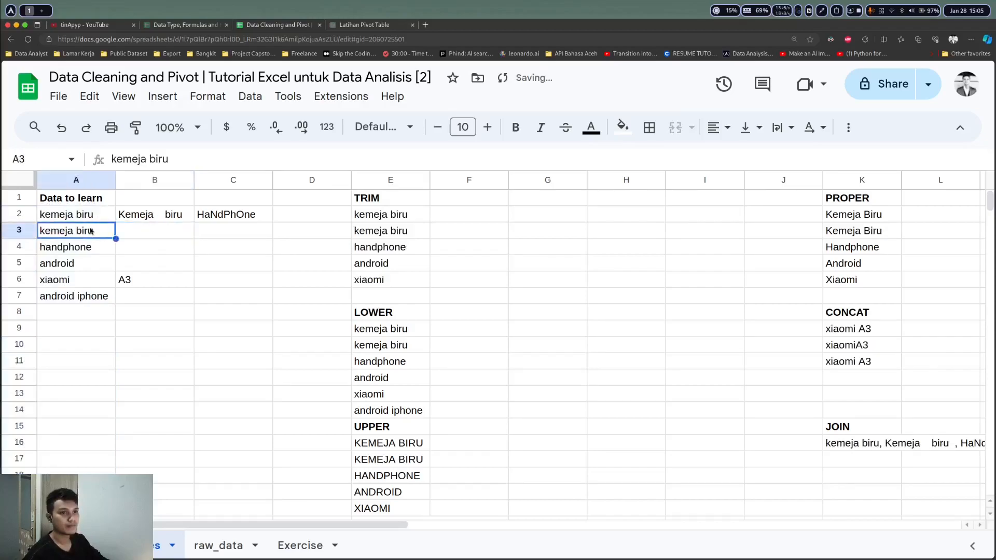
pyautogui.hotkey('ctrl', 'c')
pyautogui.click(148, 215)
pyautogui.hotkey('ctrl', 'v')
pyautogui.click(113, 249)
pyautogui.hotkey('ctrl', 'c')
pyautogui.click(223, 219)
pyautogui.hotkey('ctrl', 'v')
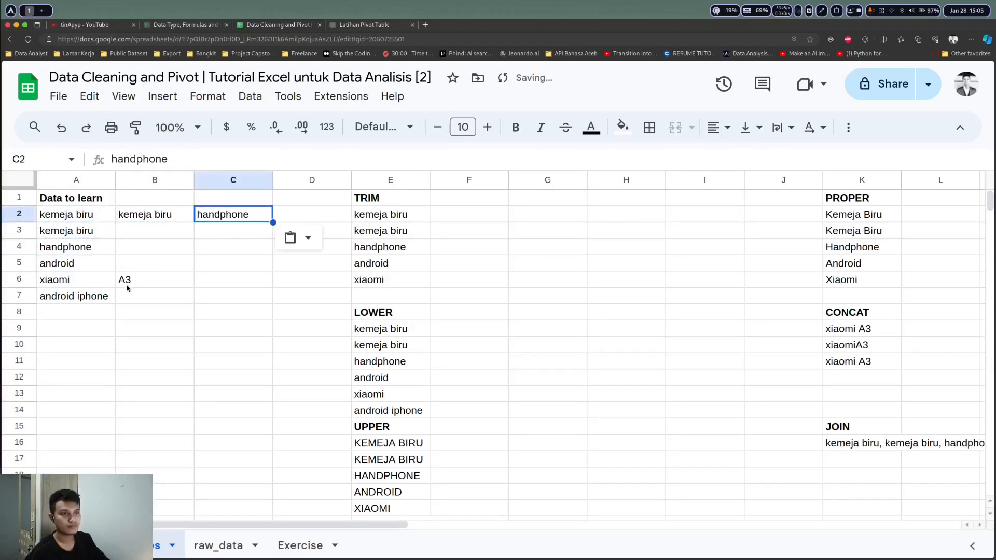
# Step: Look over the updated function results and open the raw_data sheet
pyautogui.click(128, 289)
pyautogui.scroll(-3, 431, 462)
pyautogui.scroll(3, 416, 467)
pyautogui.moveTo(327, 217); pyautogui.dragTo(868, 478)
pyautogui.click(868, 478)
pyautogui.moveTo(402, 525); pyautogui.dragTo(148, 528)
pyautogui.click(199, 548)
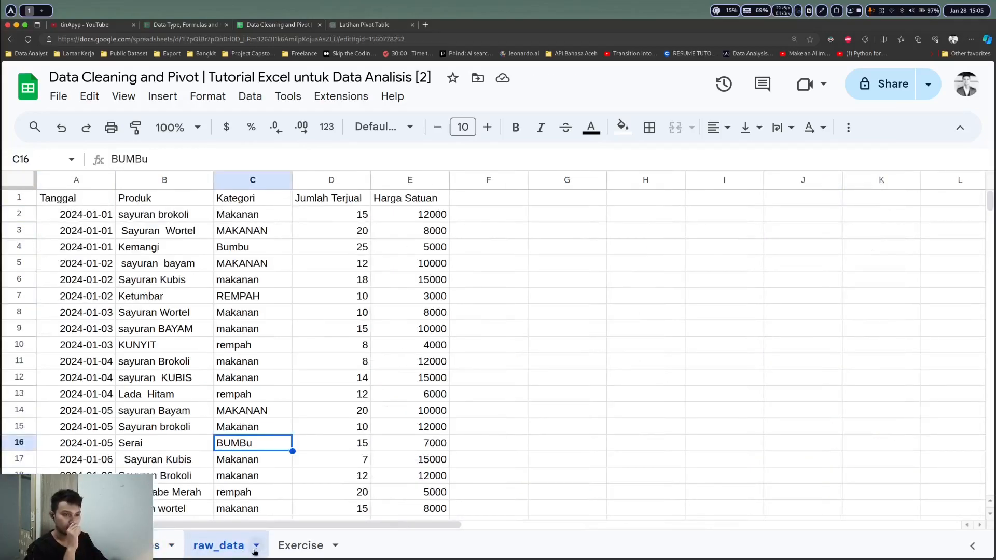
# Step: Look over the sales records in raw_data and bring the hidden clean_data sheet back into view
pyautogui.scroll(-1, 250, 419)
pyautogui.scroll(1, 251, 418)
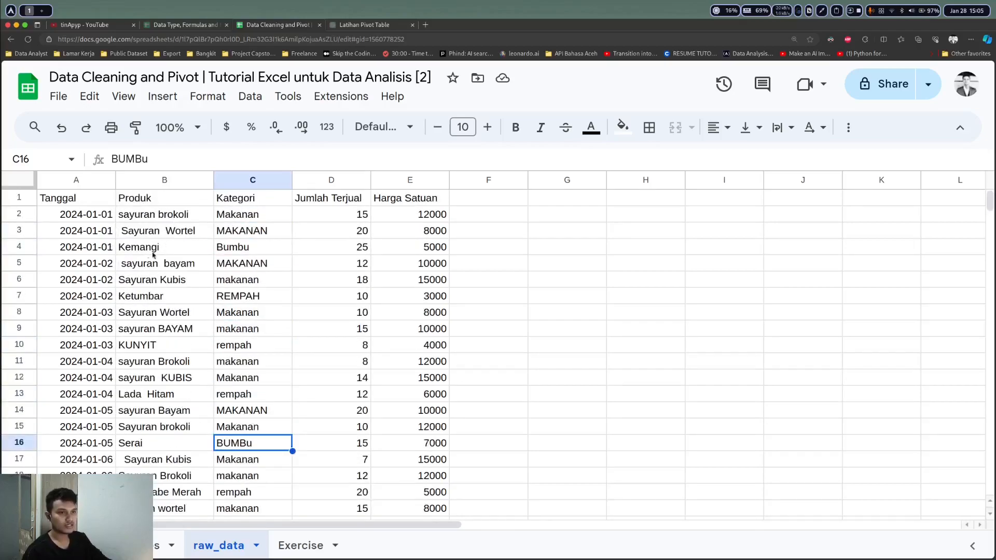
pyautogui.moveTo(62, 200); pyautogui.dragTo(450, 413)
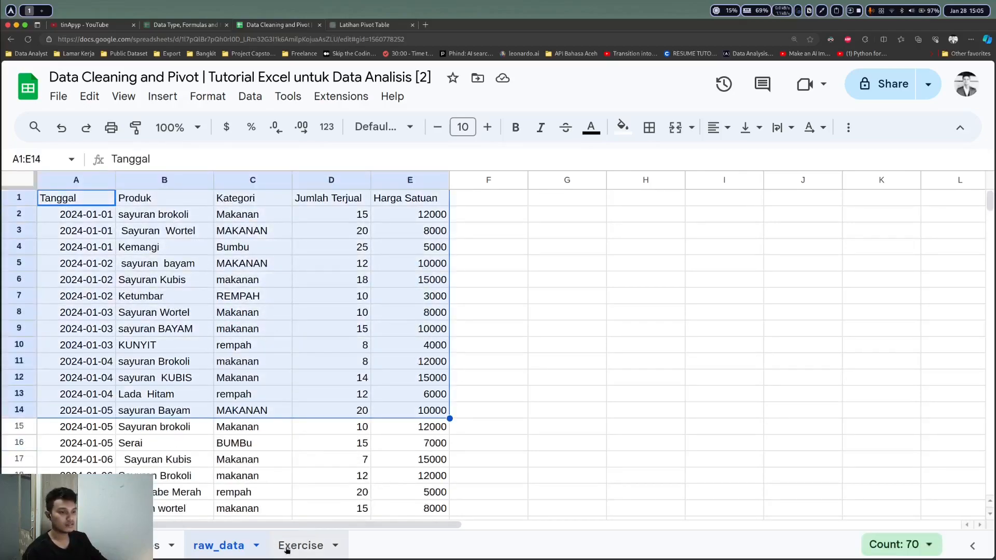
pyautogui.click(165, 362)
pyautogui.click(79, 546)
pyautogui.click(124, 464)
# Step: Look over the cleaned records in clean_data, compare them with raw_data, and review the tasks on the Exercise sheet
pyautogui.scroll(-4, 223, 415)
pyautogui.scroll(3, 183, 396)
pyautogui.scroll(1, 183, 396)
pyautogui.moveTo(78, 199); pyautogui.dragTo(335, 460)
pyautogui.click(306, 546)
pyautogui.click(379, 547)
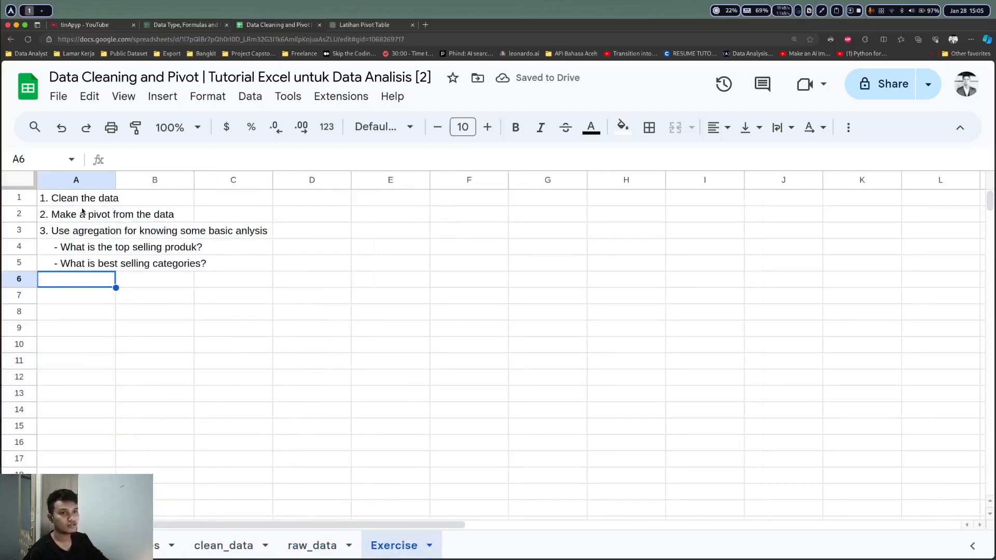
pyautogui.click(69, 200)
pyautogui.click(101, 217)
# Step: Create a pivot table on a new sheet from the range clean_data!A1:E46
pyautogui.click(234, 546)
pyautogui.click(179, 298)
pyautogui.hotkey('ctrl', 'a')
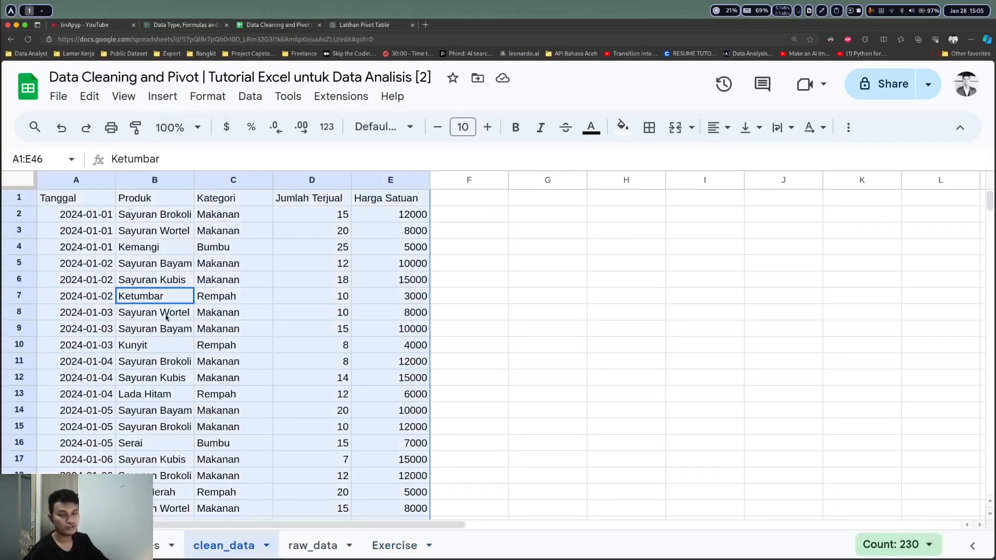
pyautogui.click(159, 97)
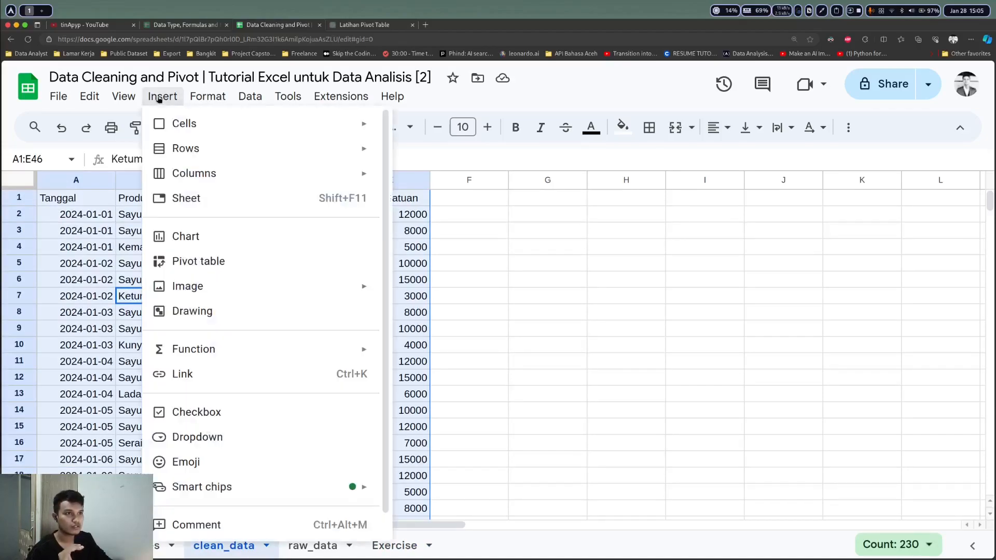
pyautogui.click(203, 261)
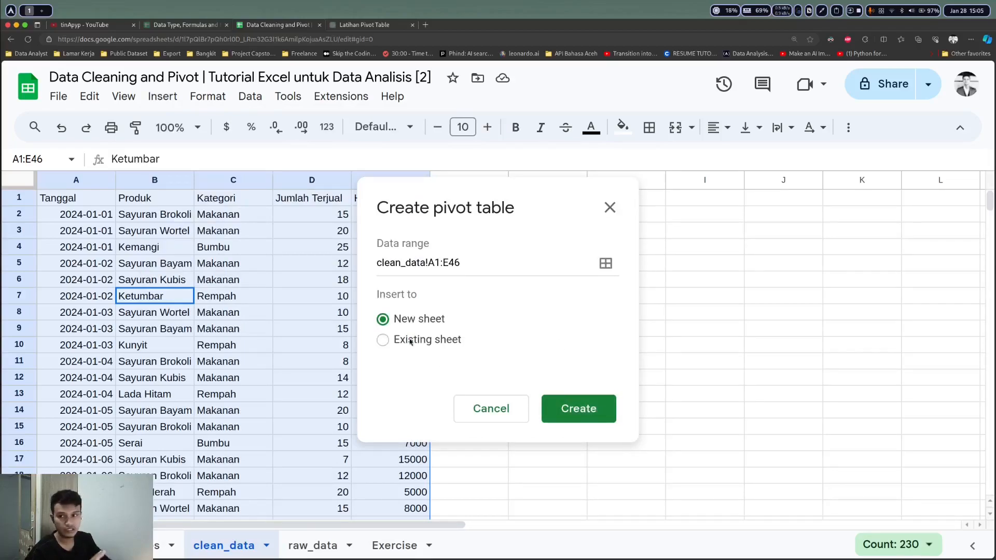
pyautogui.click(573, 408)
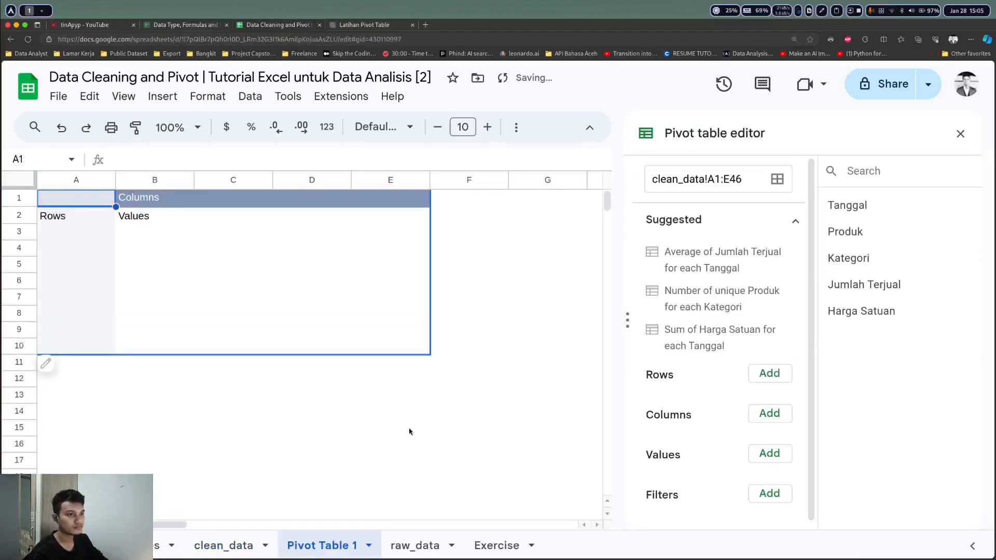
# Step: Create a pivot table from clean_data!A1:E46 in the existing clean_data sheet at cell G1
pyautogui.click(223, 545)
pyautogui.hotkey('ctrl', 'a')
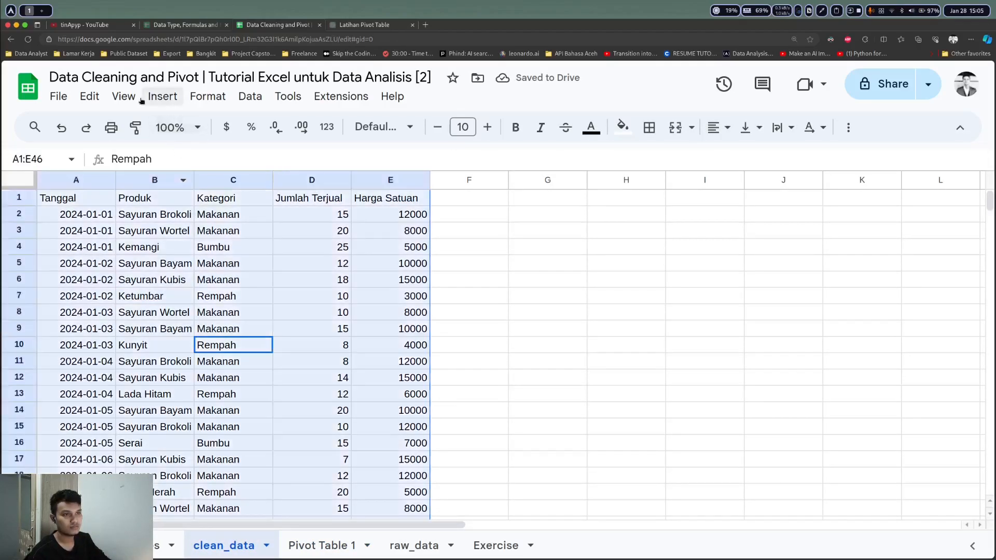
pyautogui.click(162, 96)
pyautogui.click(207, 262)
pyautogui.click(407, 340)
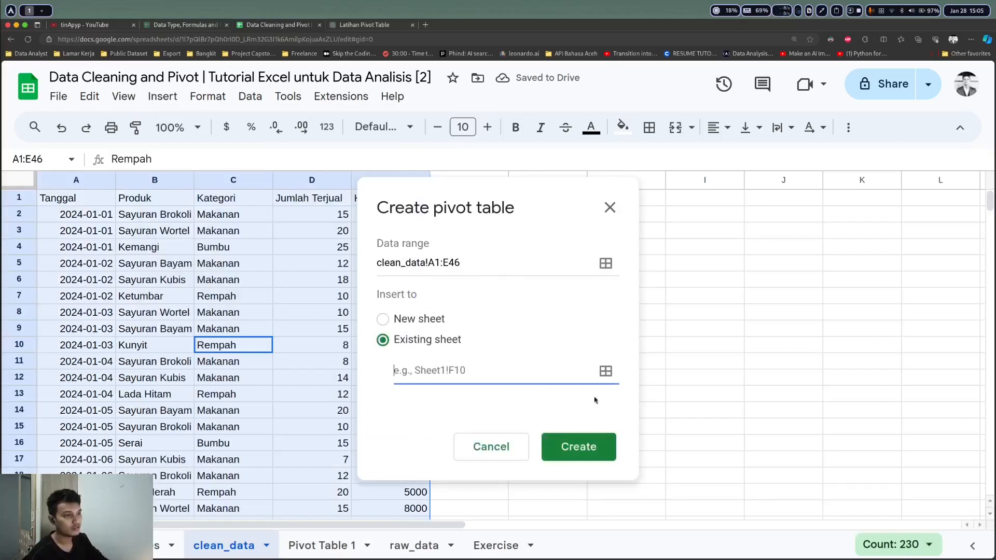
pyautogui.click(535, 203)
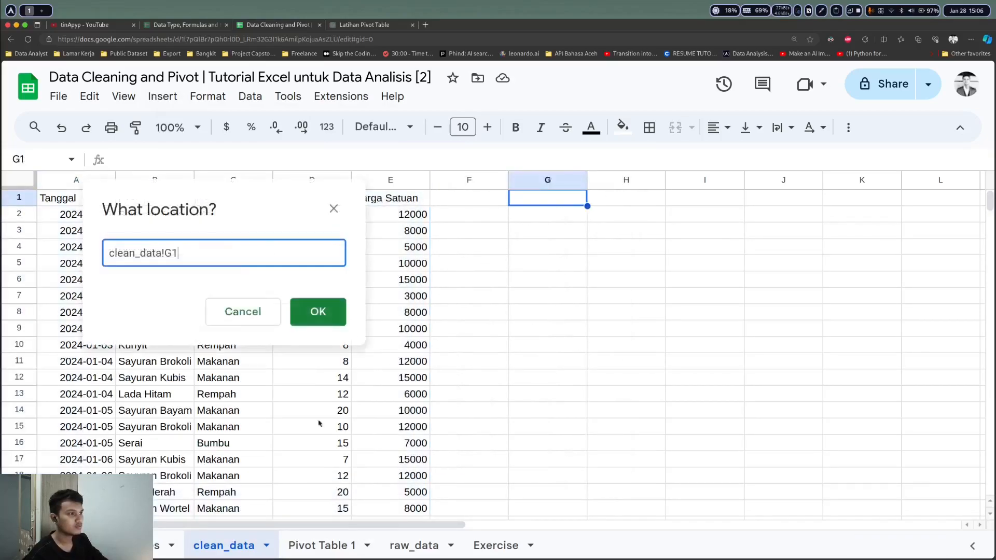
pyautogui.click(318, 311)
pyautogui.click(568, 438)
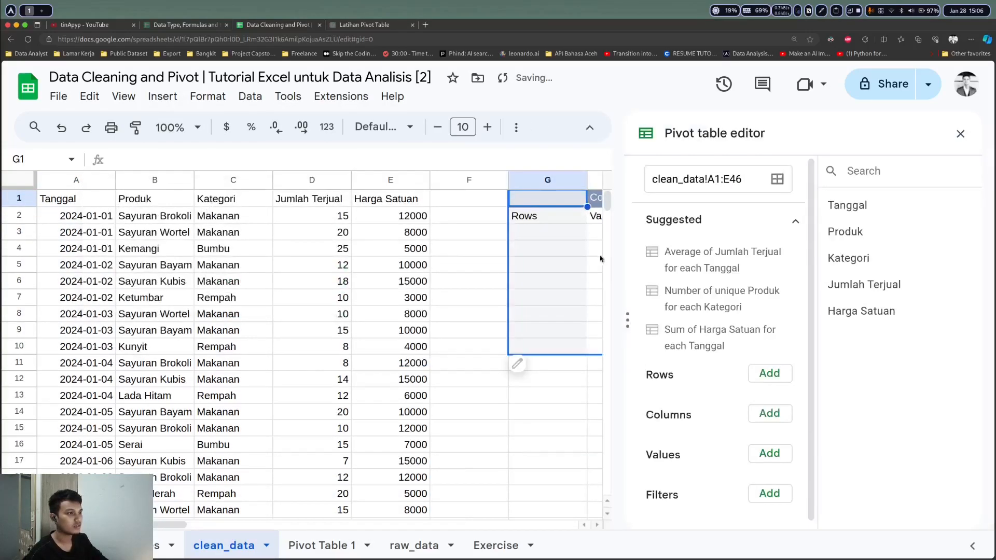
pyautogui.moveTo(293, 518); pyautogui.dragTo(292, 521)
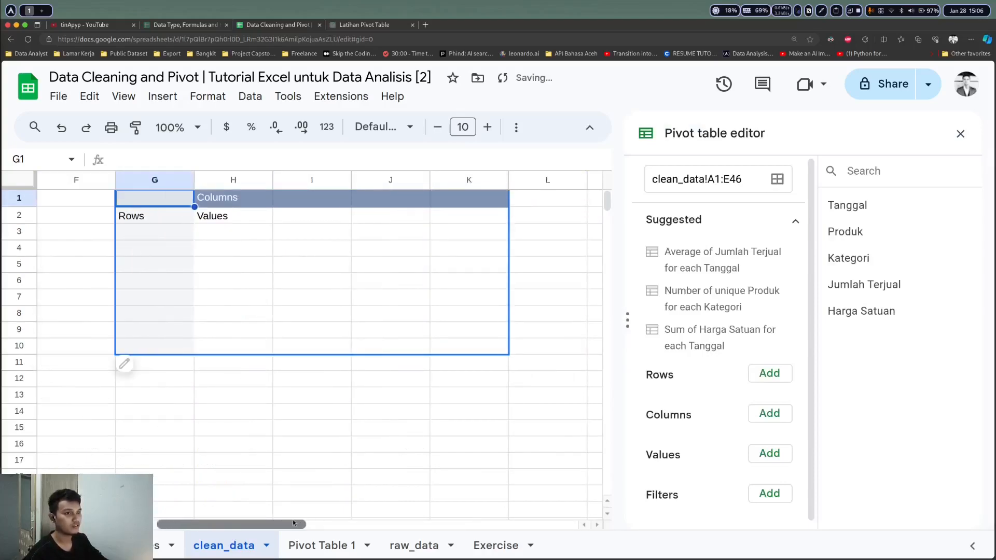
pyautogui.moveTo(217, 528); pyautogui.dragTo(78, 525)
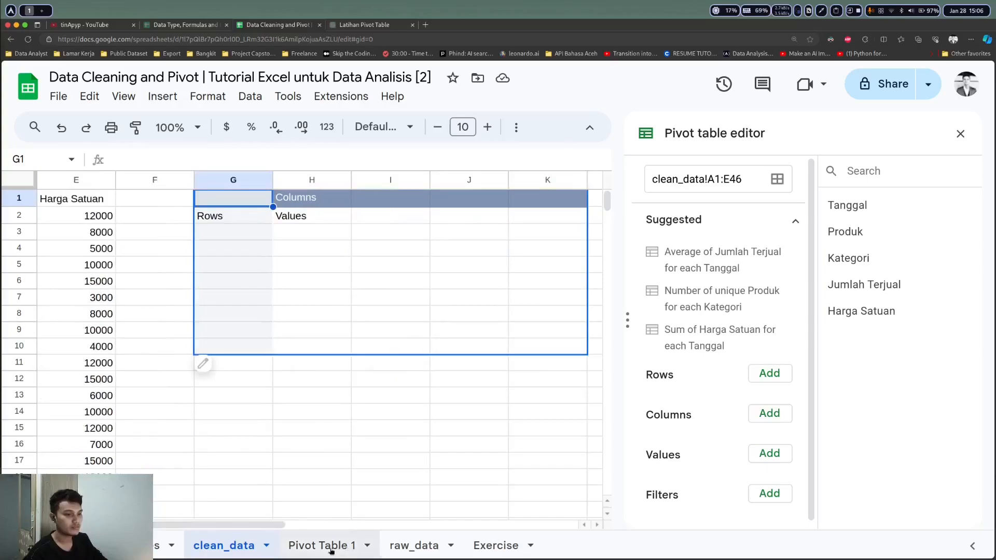
# Step: Delete the Pivot Table 1 sheet
pyautogui.rightClick(322, 545)
pyautogui.click(305, 274)
pyautogui.click(669, 343)
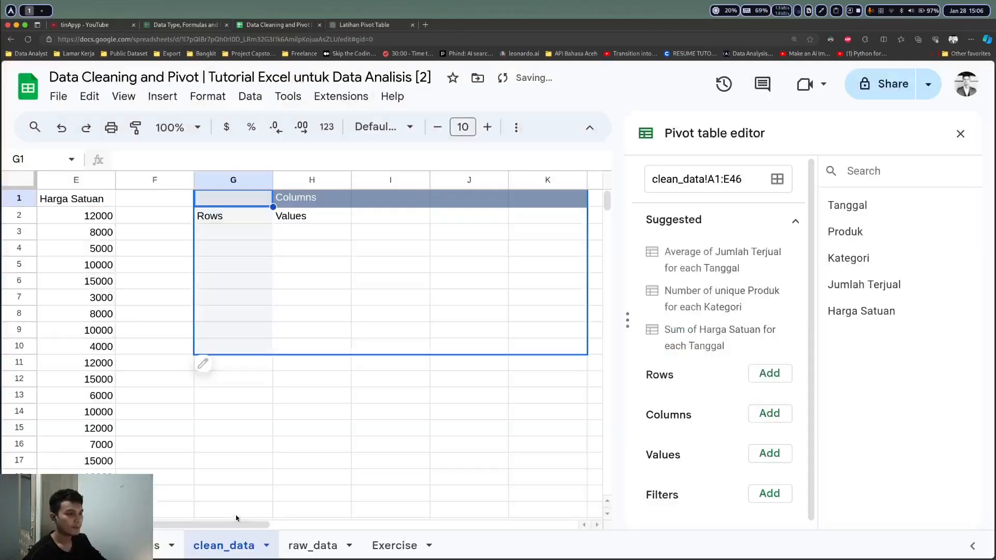
# Step: Examine the empty pivot layout and its editor options alongside the Harga Satuan column of the source data
pyautogui.moveTo(244, 524)
pyautogui.mouseDown()
pyautogui.moveTo(197, 525)
pyautogui.moveTo(252, 516)
pyautogui.mouseUp()
pyautogui.scroll(-1, 663, 396)
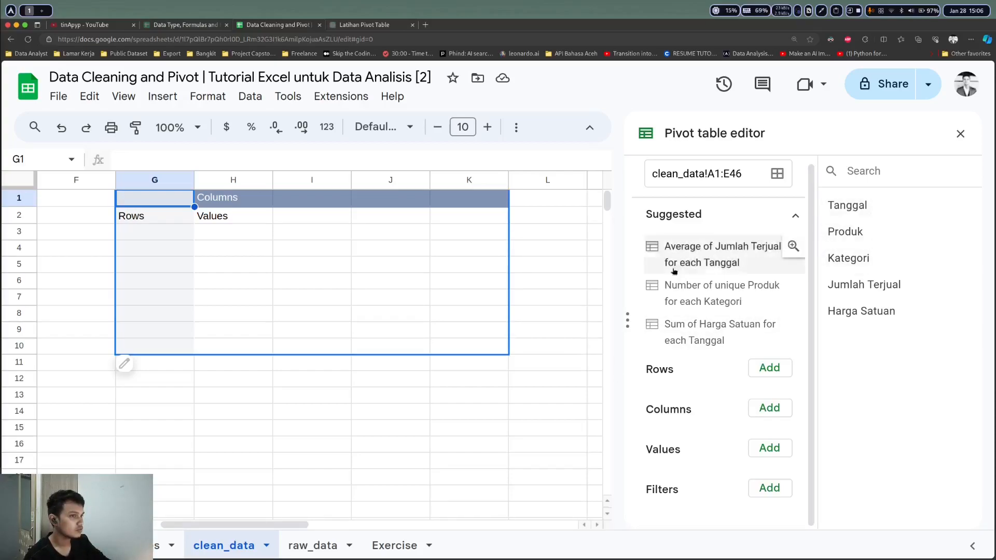
pyautogui.moveTo(274, 525); pyautogui.dragTo(152, 525)
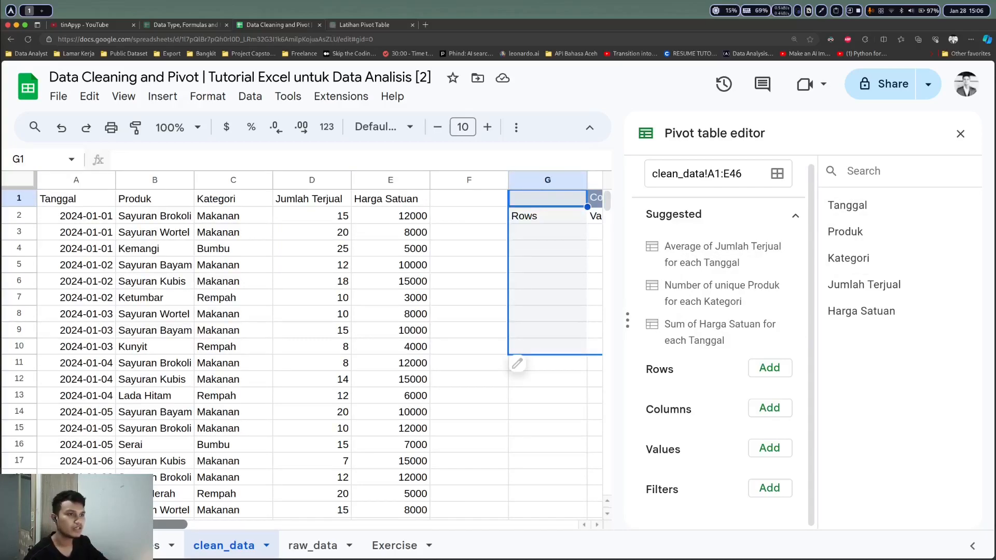
pyautogui.moveTo(149, 528); pyautogui.dragTo(200, 529)
pyautogui.moveTo(231, 202); pyautogui.dragTo(234, 428)
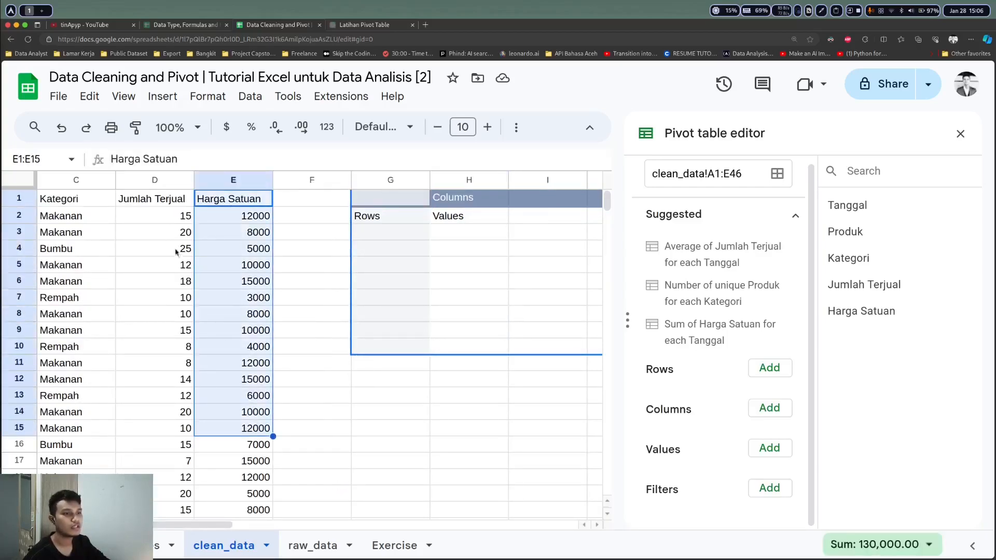
pyautogui.moveTo(239, 217); pyautogui.dragTo(255, 483)
pyautogui.scroll(2, 254, 483)
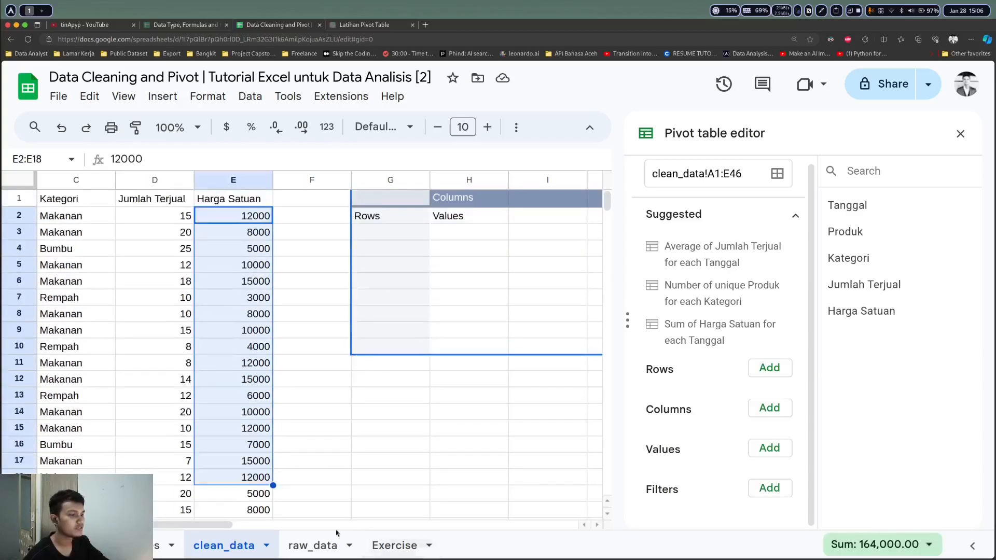
pyautogui.hscroll(2, 227, 519)
pyautogui.hscroll(3, 233, 513)
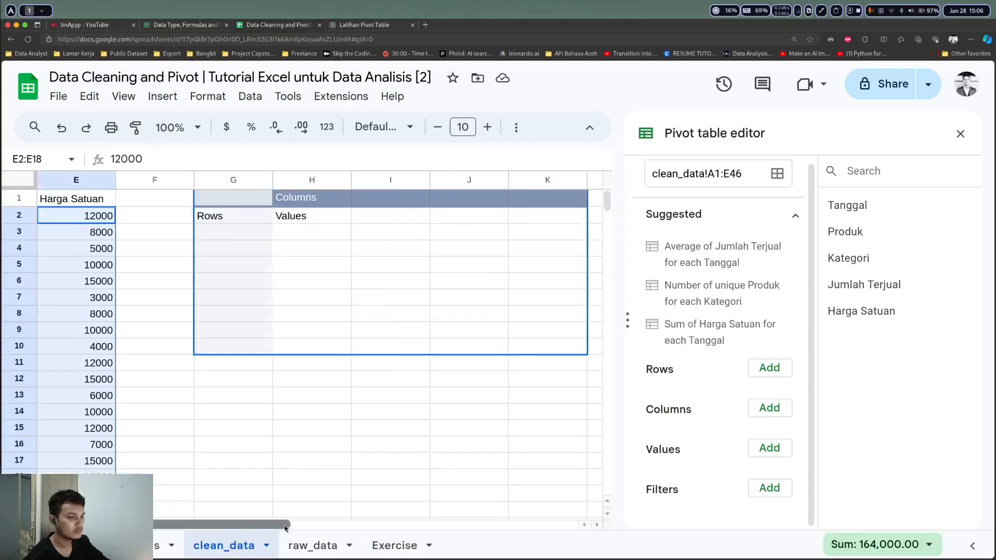
# Step: Add Produk to the pivot table's rows and Harga Satuan to its values, summarized by SUM
pyautogui.moveTo(845, 232); pyautogui.dragTo(669, 387)
pyautogui.scroll(-4, 195, 342)
pyautogui.scroll(4, 194, 342)
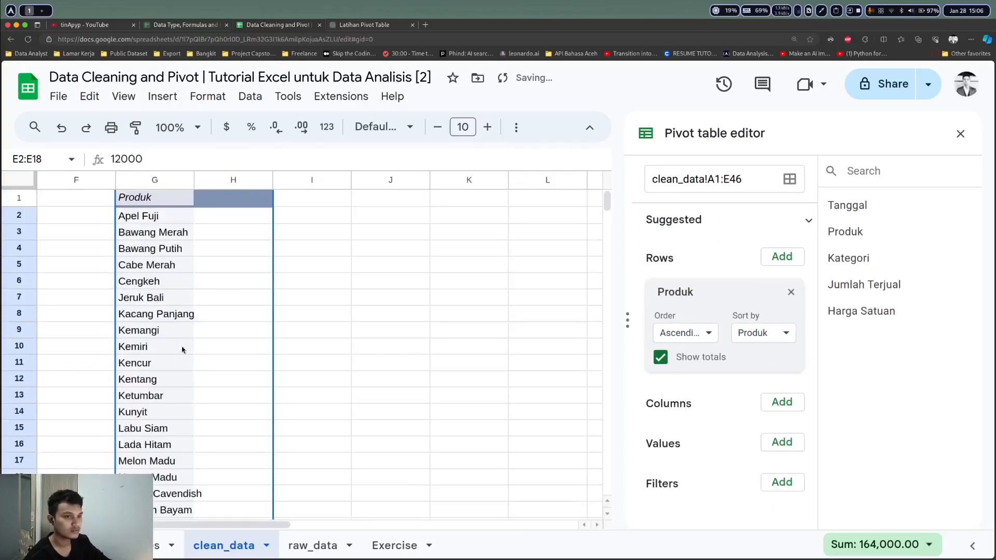
pyautogui.moveTo(862, 311); pyautogui.dragTo(697, 480)
pyautogui.click(695, 511)
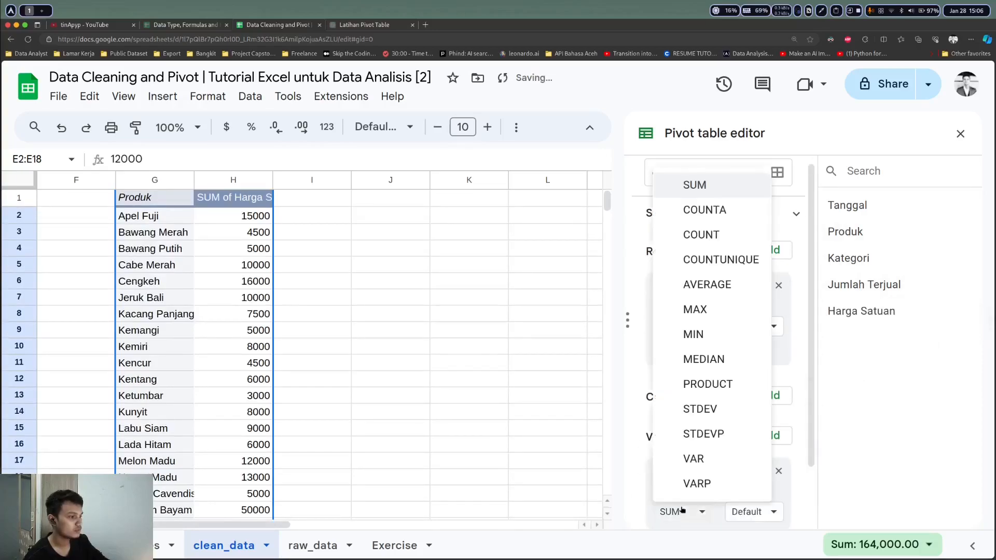
pyautogui.click(394, 362)
# Step: Sort the Produk rows of the pivot table in descending order by SUM of Harga Satuan
pyautogui.click(711, 326)
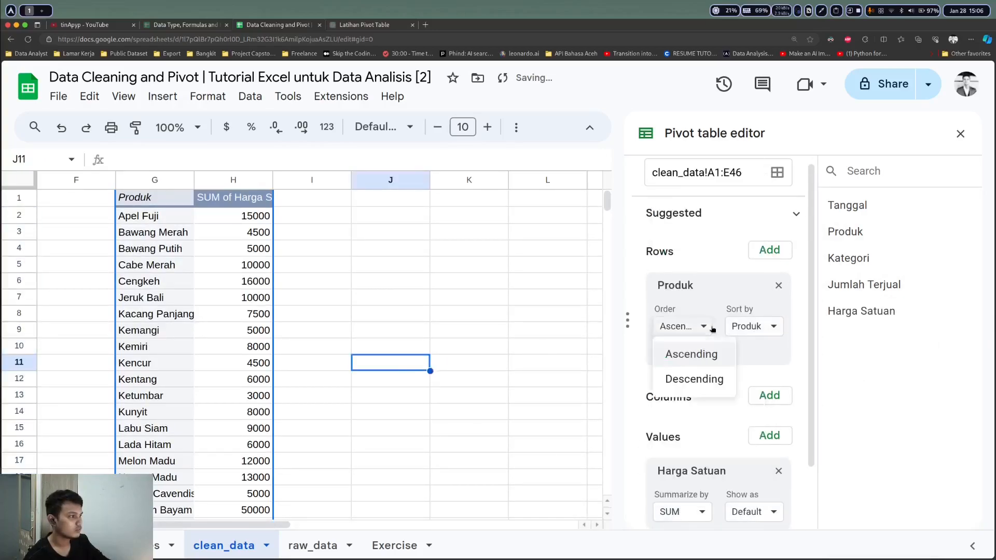
pyautogui.click(694, 378)
pyautogui.click(754, 326)
pyautogui.click(761, 377)
pyautogui.scroll(-3, 252, 311)
pyautogui.scroll(3, 252, 311)
pyautogui.scroll(-1, 252, 311)
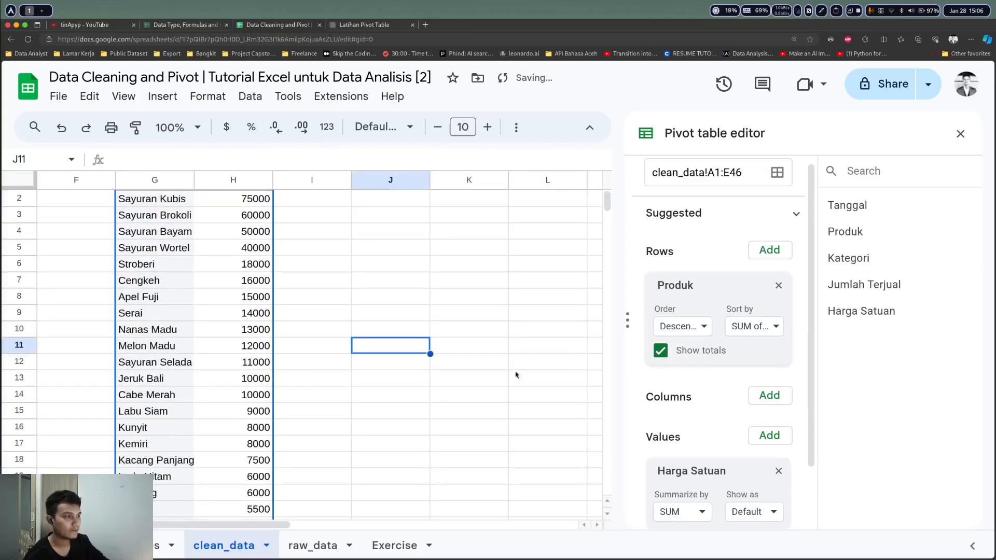
# Step: Turn off totals for the Produk rows and widen column G to fit the product names
pyautogui.click(661, 352)
pyautogui.scroll(1, 278, 349)
pyautogui.moveTo(195, 180); pyautogui.dragTo(218, 180)
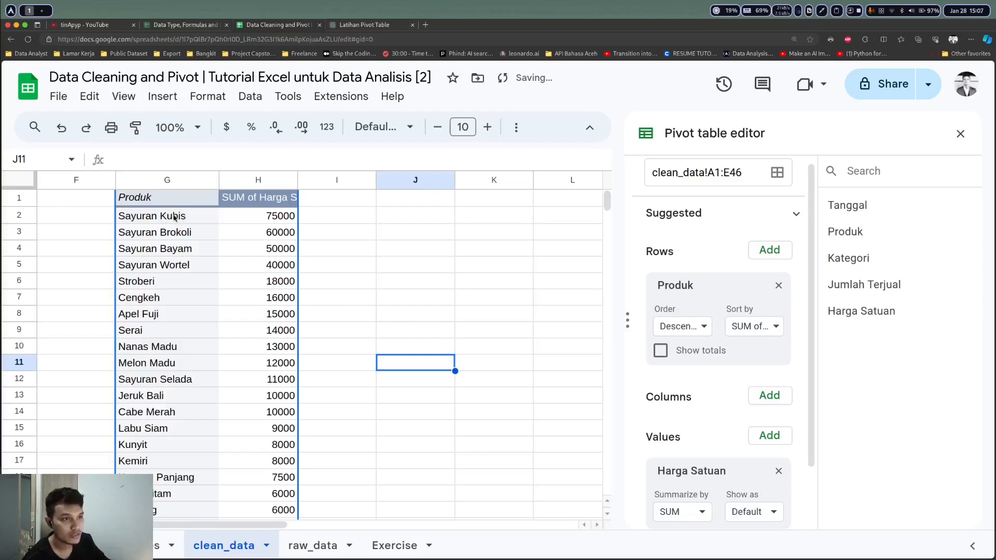
# Step: Compare the product pivot with the source data and review the analysis questions on the Exercise sheet
pyautogui.moveTo(259, 523); pyautogui.dragTo(191, 523)
pyautogui.click(394, 216)
pyautogui.click(222, 219)
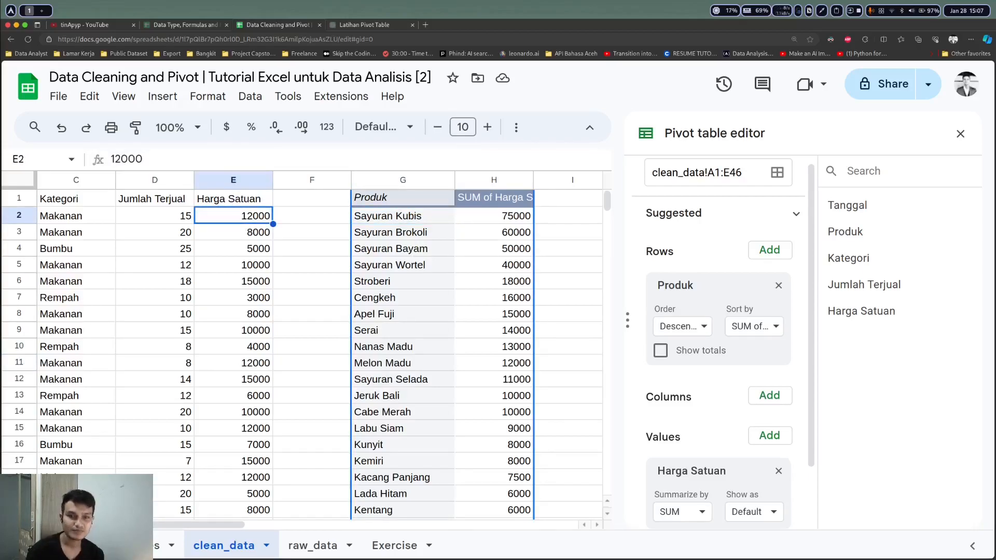
pyautogui.click(395, 545)
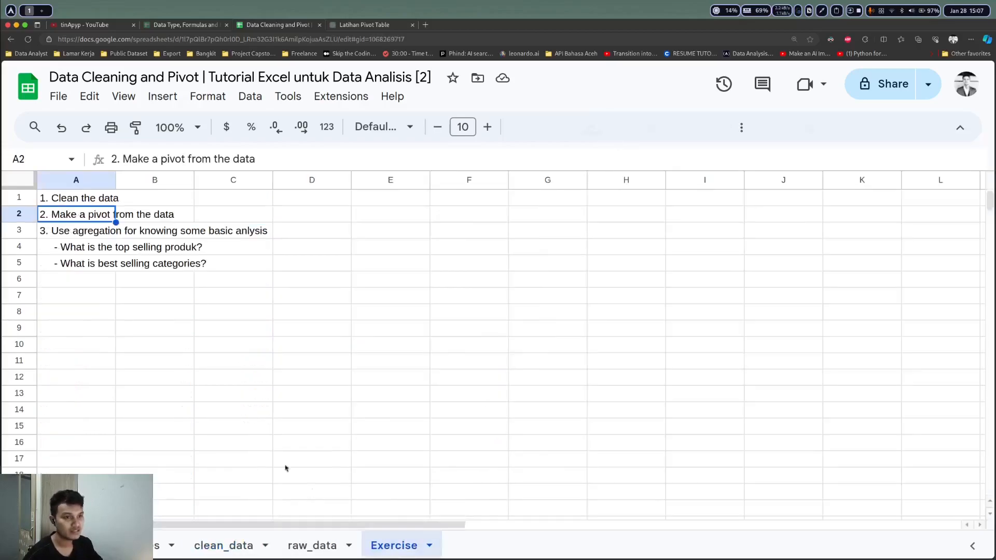
pyautogui.moveTo(65, 201); pyautogui.dragTo(84, 254)
pyautogui.click(85, 263)
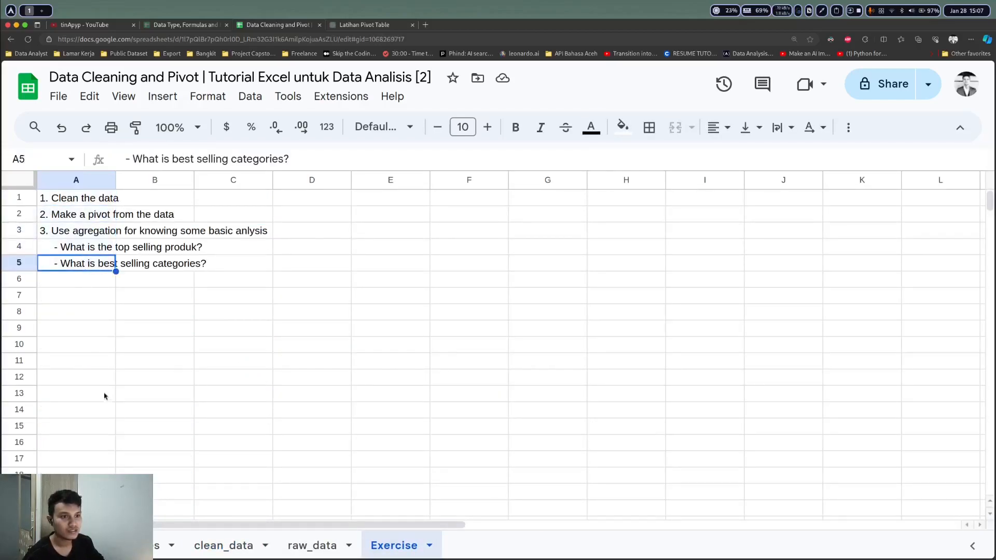
pyautogui.click(83, 303)
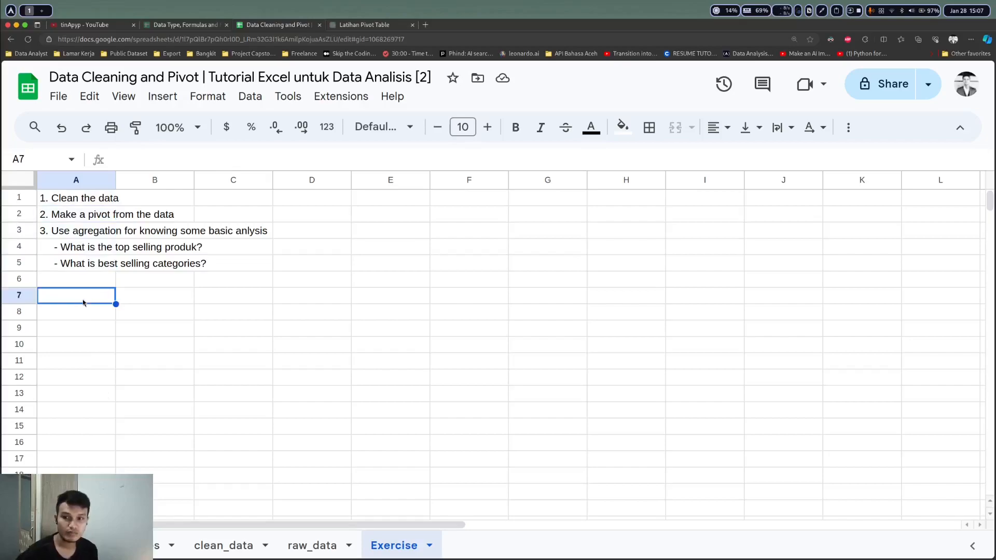